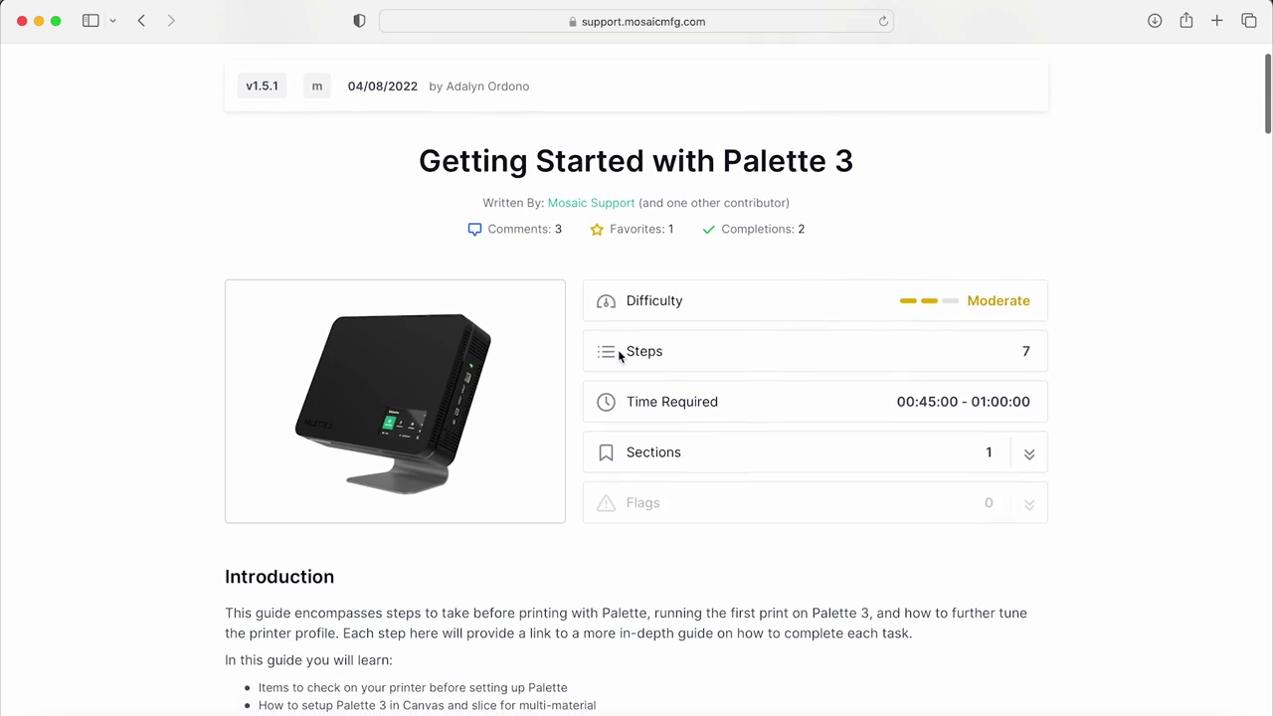
- Look through the Getting Started with Palette 3 guide on the Mosaic support site
{"action": "scroll", "coordinate": [619, 355], "scroll_direction": "down", "scroll_amount": 5}
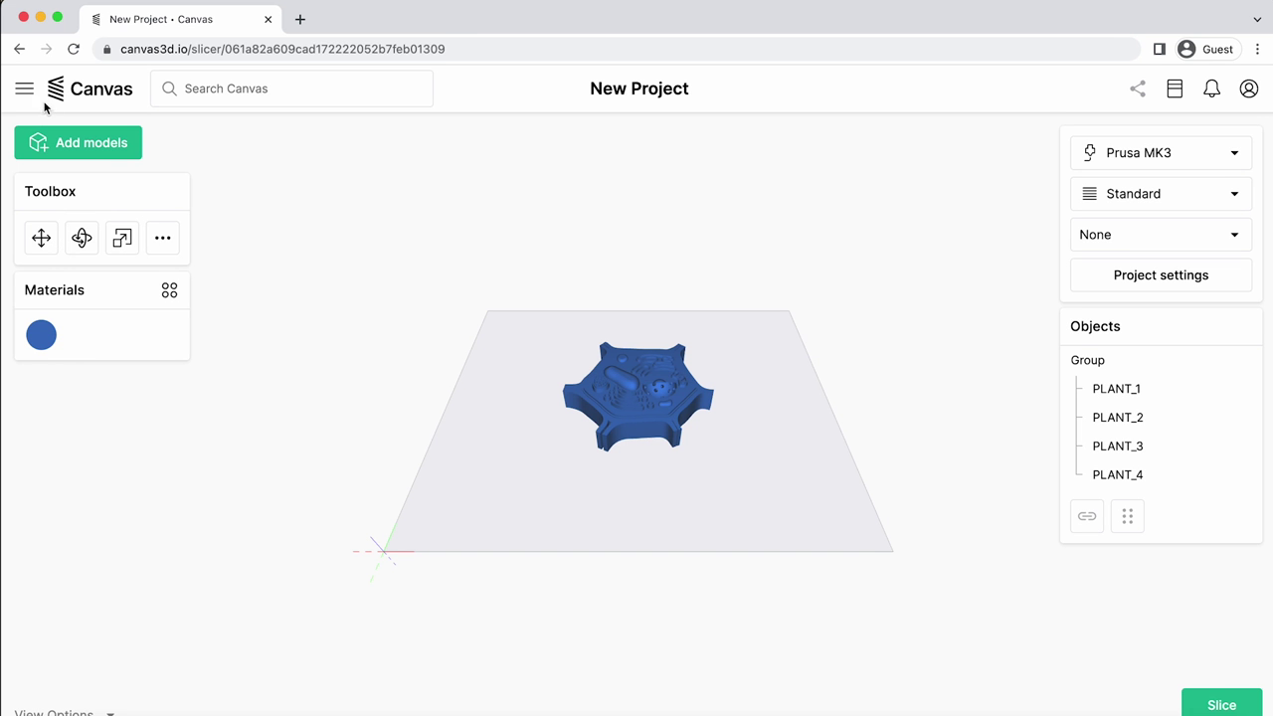
- Look over the new Canvas project's main menu, job queue, notifications, account options and sharing settings
{"action": "left_click", "coordinate": [26, 91]}
{"action": "left_click", "coordinate": [26, 91]}
{"action": "left_click", "coordinate": [1174, 91]}
{"action": "left_click", "coordinate": [1205, 99]}
{"action": "left_click", "coordinate": [1238, 100]}
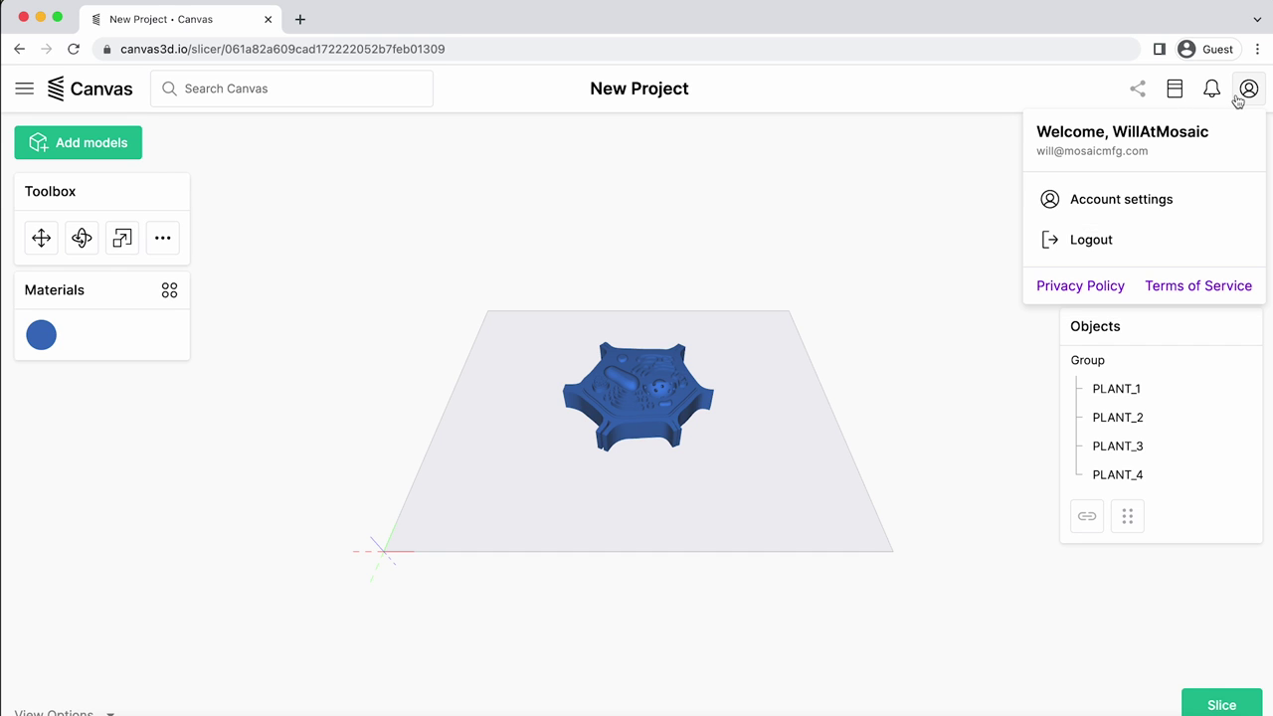
{"action": "left_click", "coordinate": [1138, 91]}
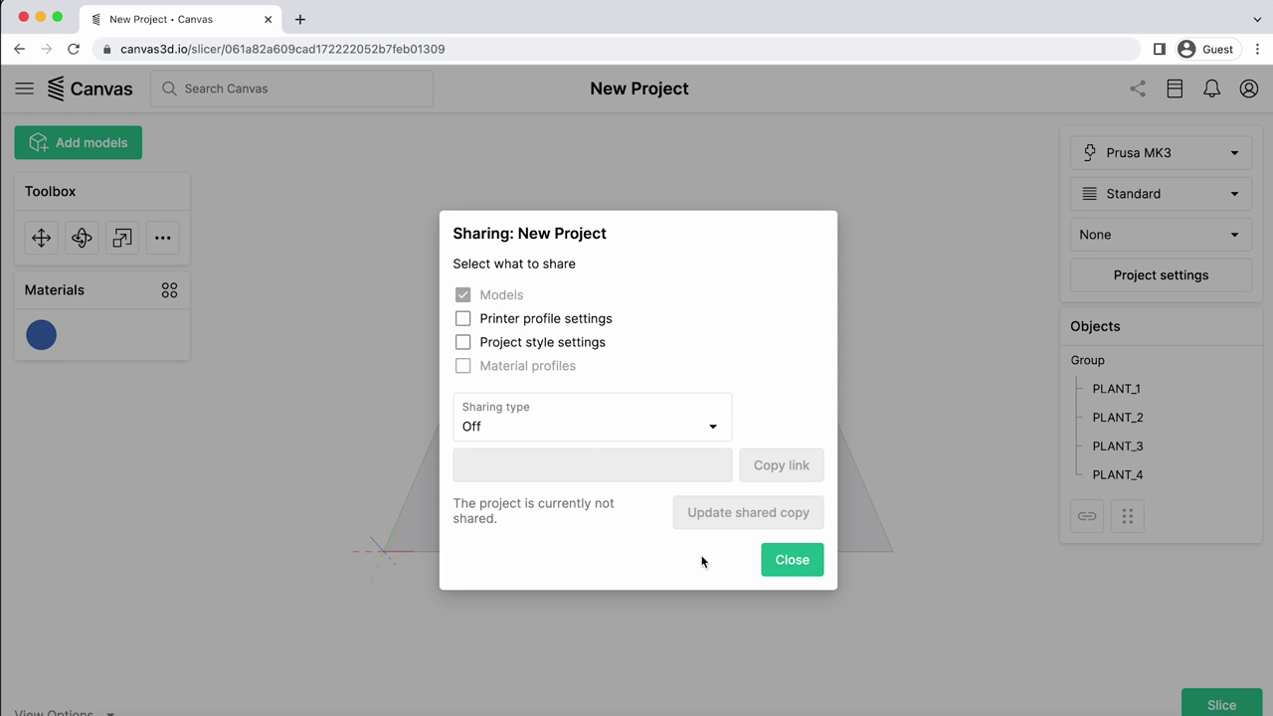
{"action": "left_click", "coordinate": [791, 559]}
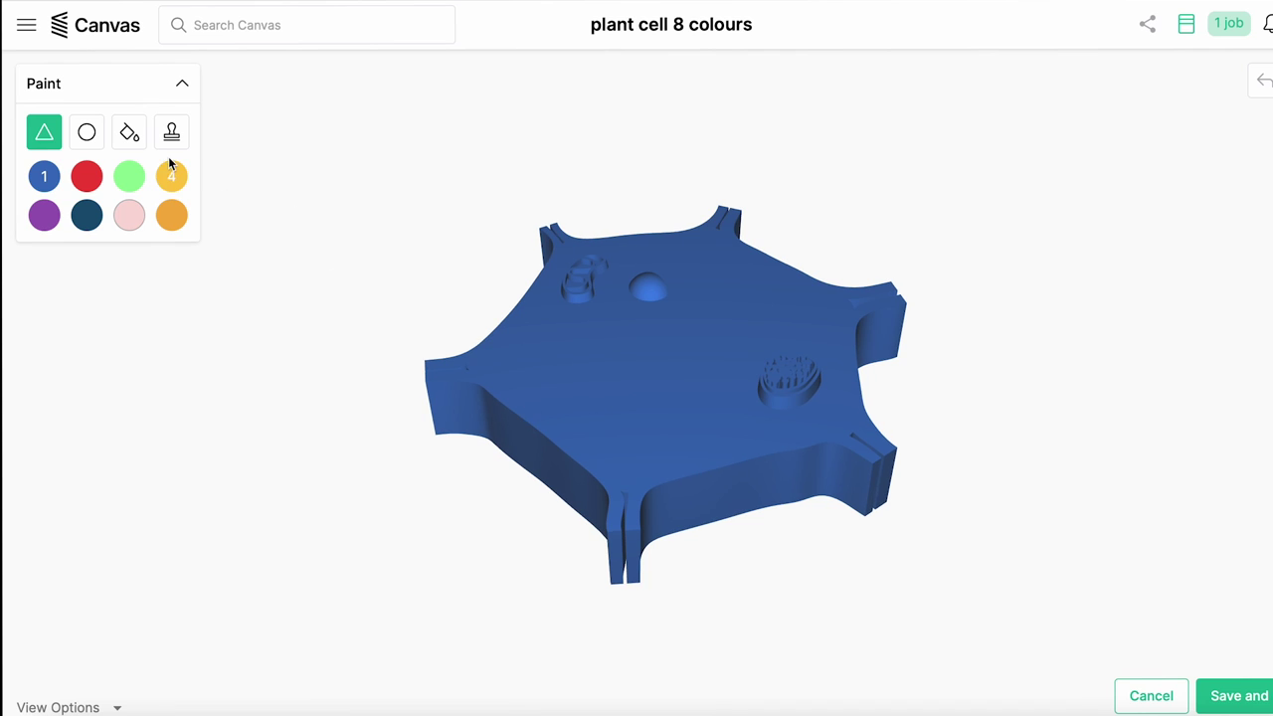
- Fill the plant cell's flat upper surface and its small dome with the light green material 3
{"action": "left_click", "coordinate": [129, 177]}
{"action": "left_click", "coordinate": [128, 132]}
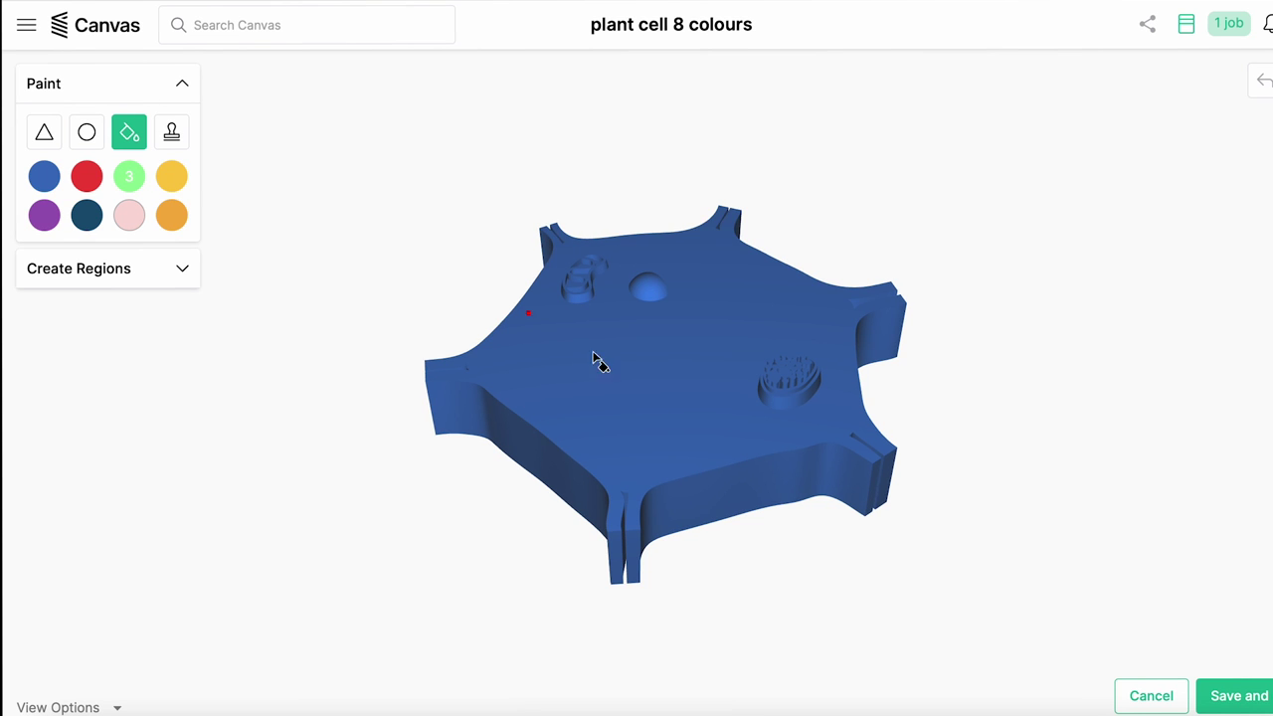
{"action": "left_click", "coordinate": [597, 361]}
{"action": "left_click", "coordinate": [658, 291]}
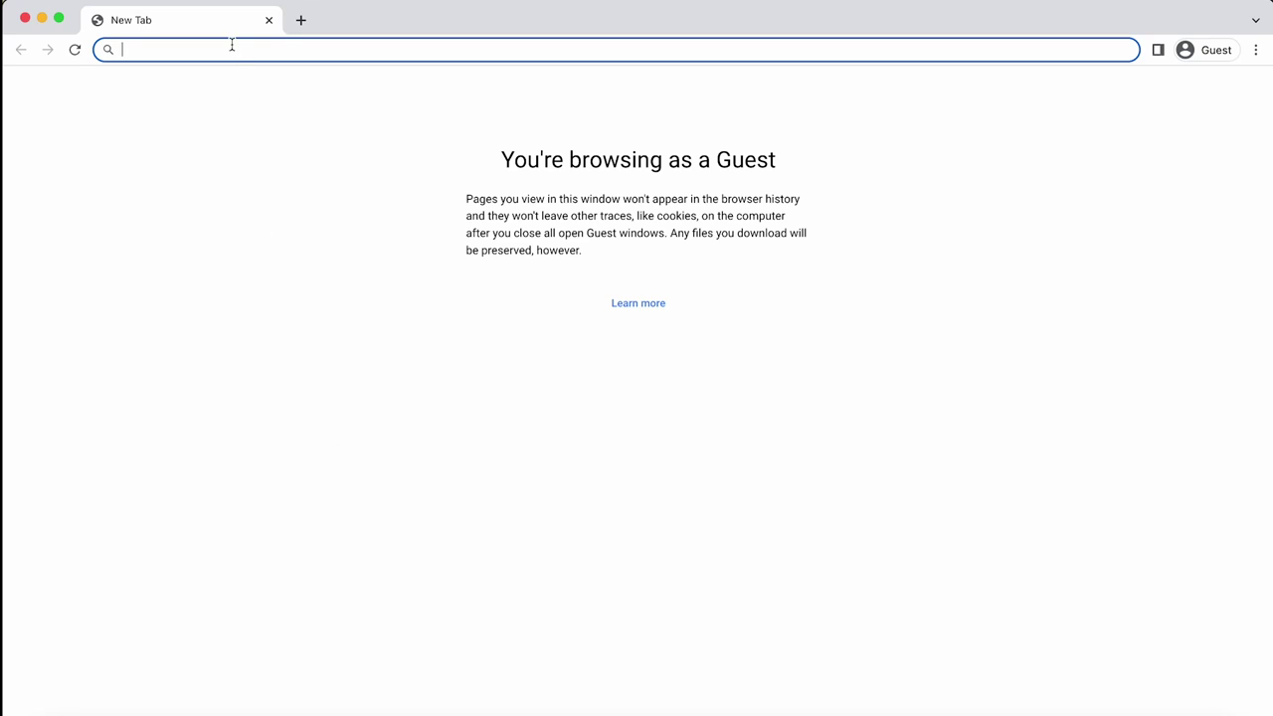
- Open canvas3d.io in the browser and sign in with the account username and password
{"action": "type", "text": "Canvas3"}
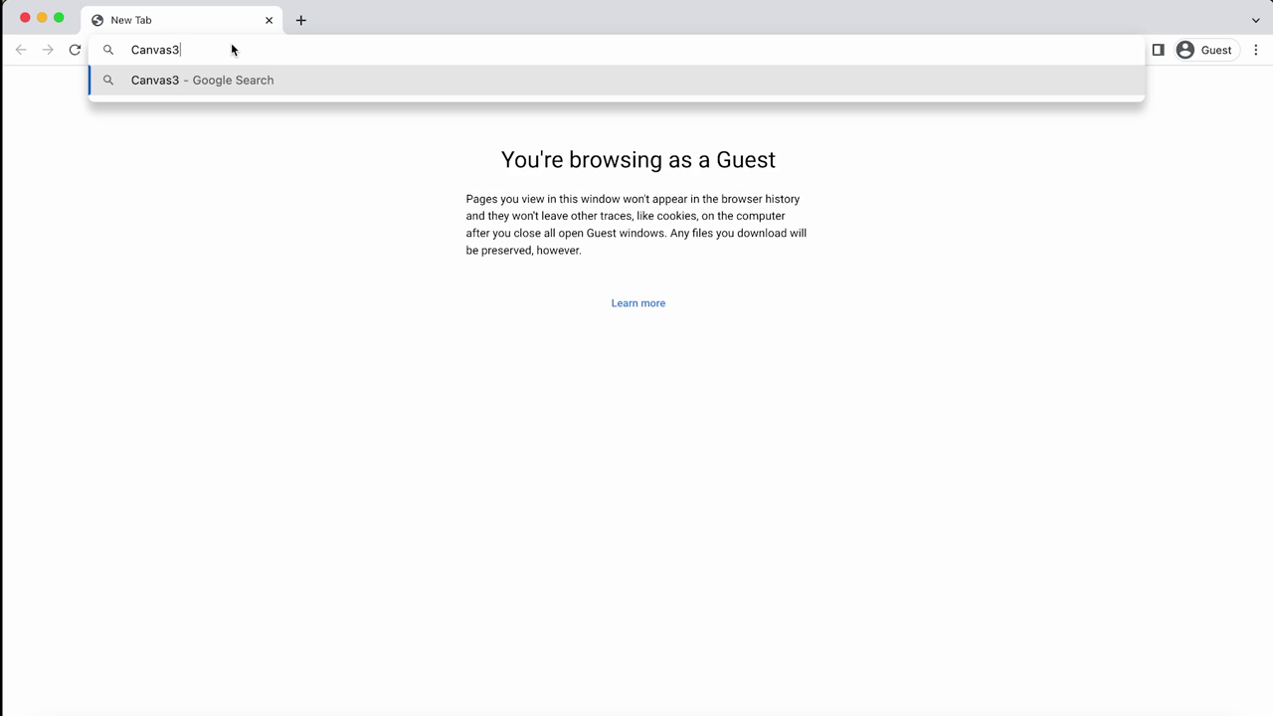
{"action": "type", "text": "D.io"}
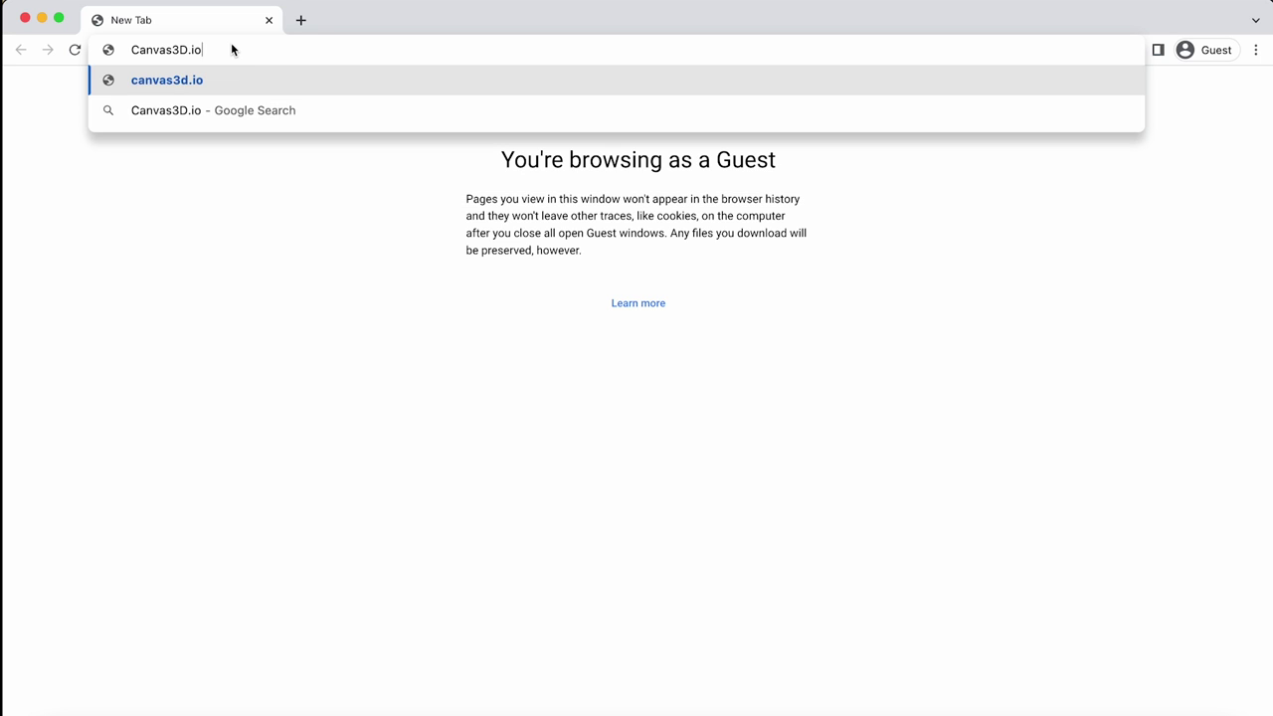
{"action": "key", "text": "Return"}
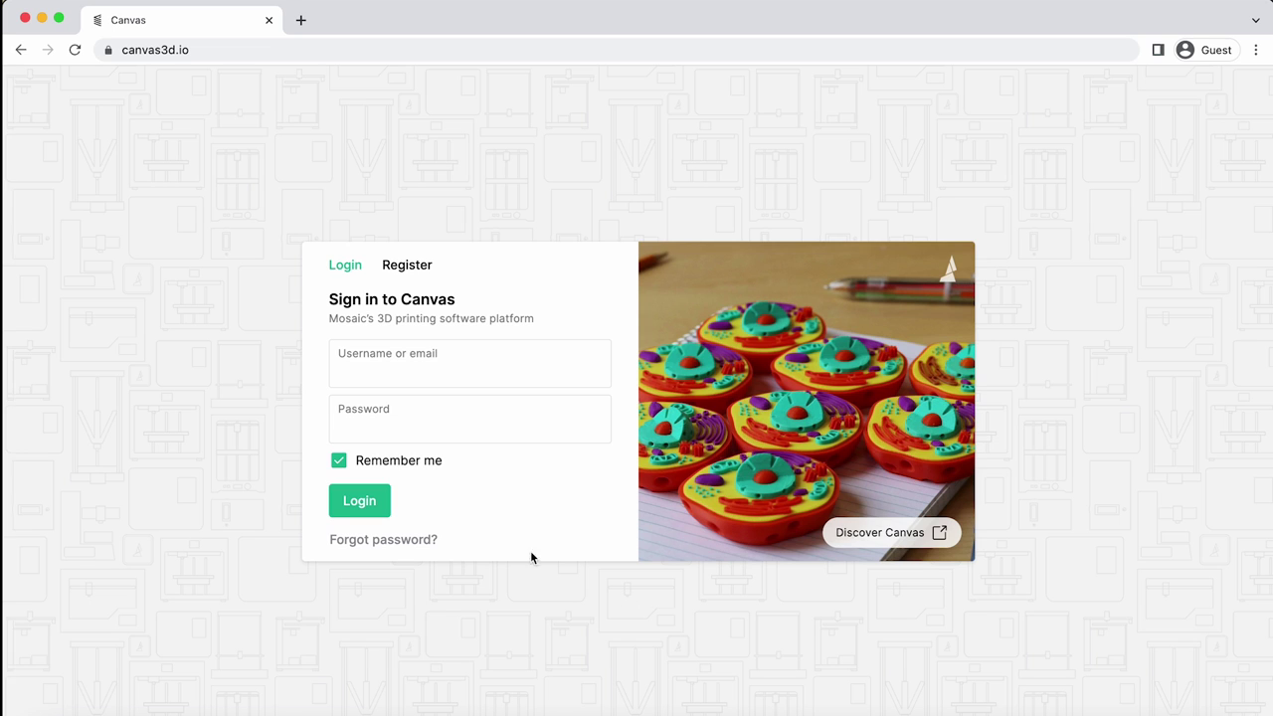
{"action": "left_click", "coordinate": [402, 262]}
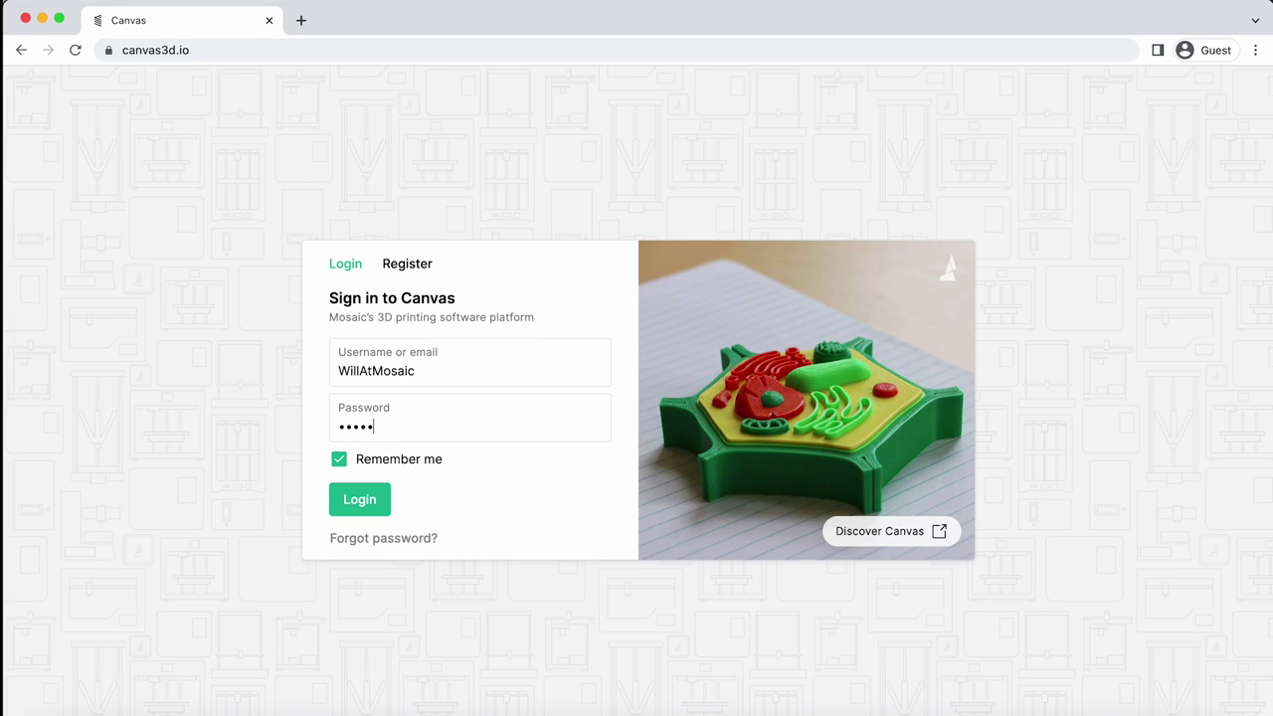
{"action": "left_click", "coordinate": [342, 497]}
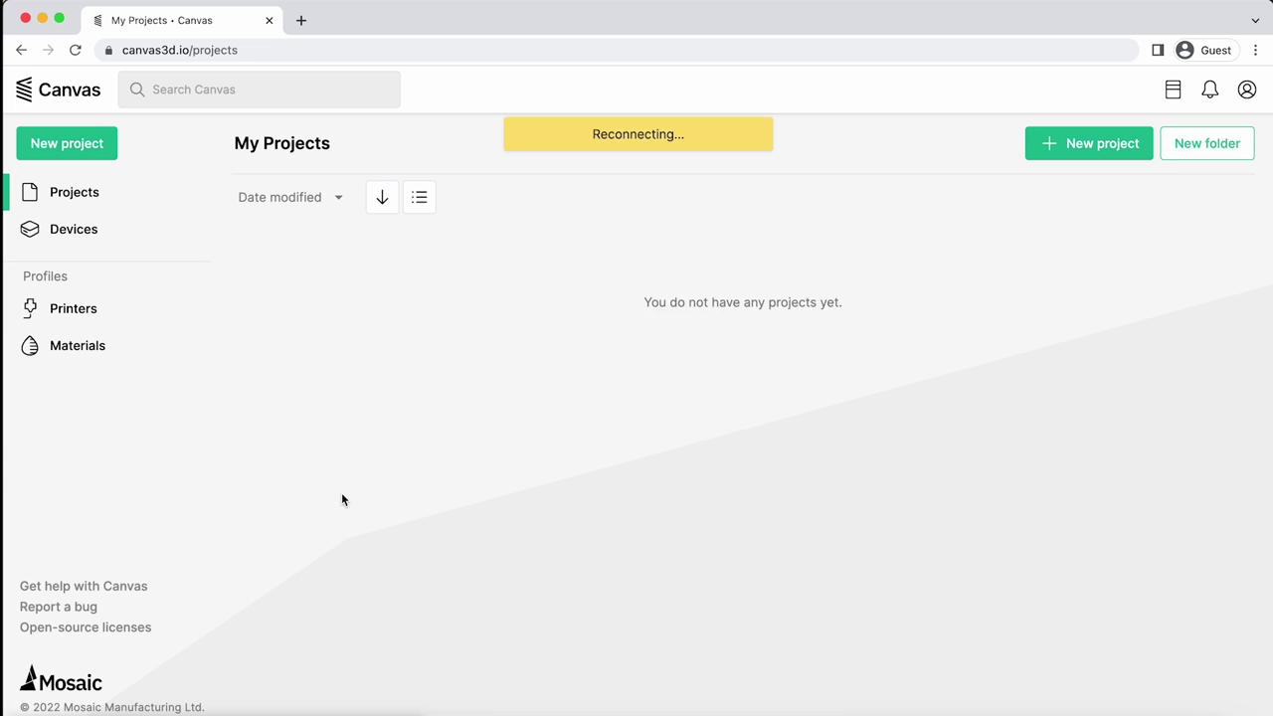
- Add a printer profile from the tested presets, choosing make Prusa and model Prusa MK3
{"action": "left_click", "coordinate": [1078, 145]}
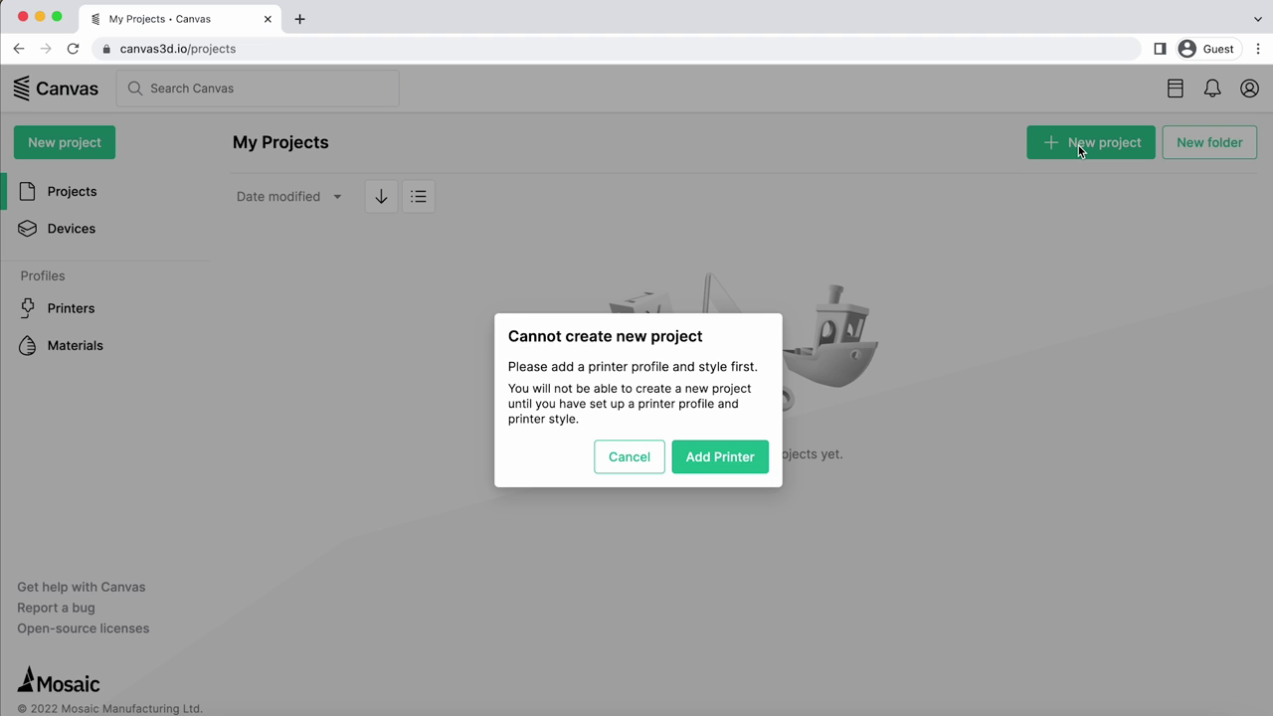
{"action": "left_click", "coordinate": [733, 457]}
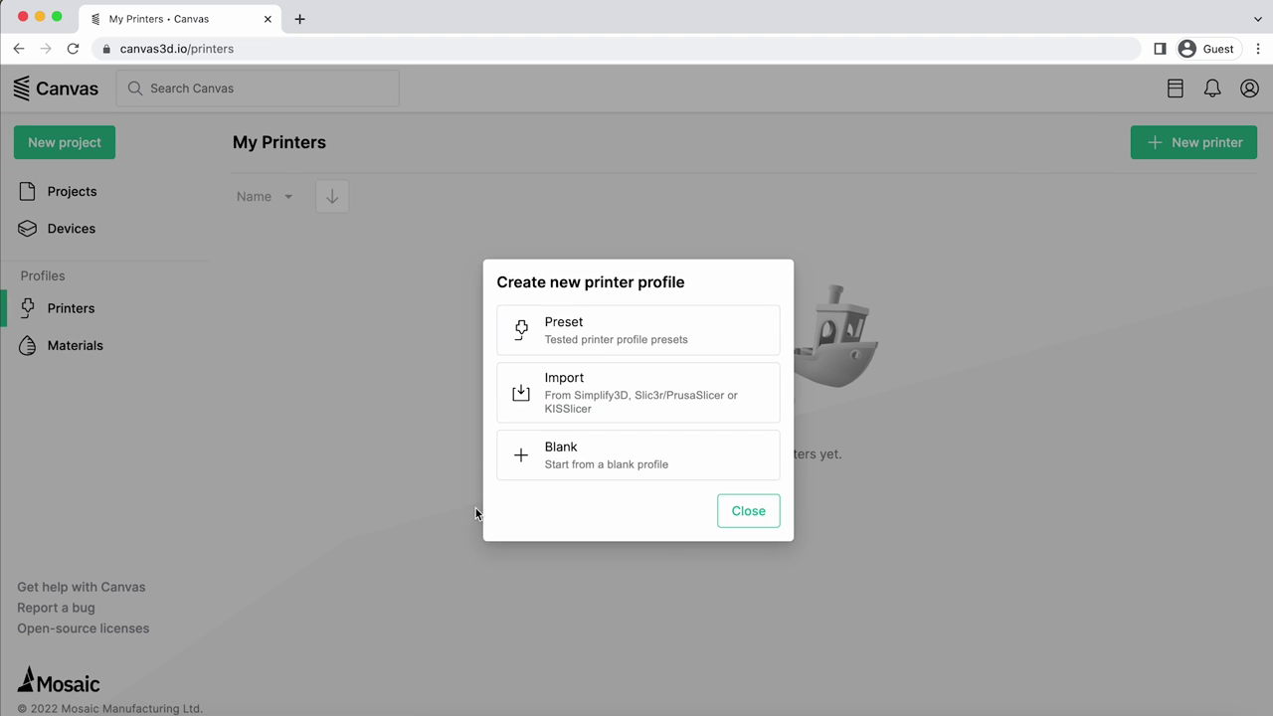
{"action": "left_click", "coordinate": [564, 342]}
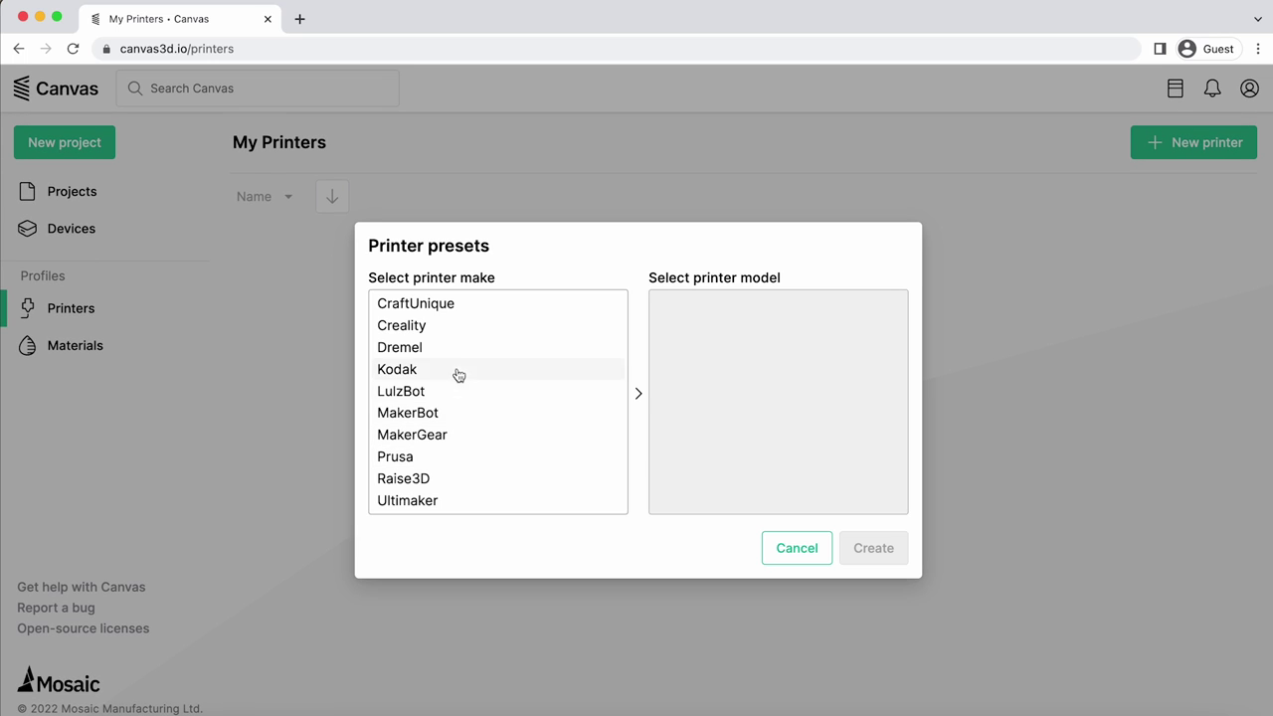
{"action": "left_click", "coordinate": [426, 457]}
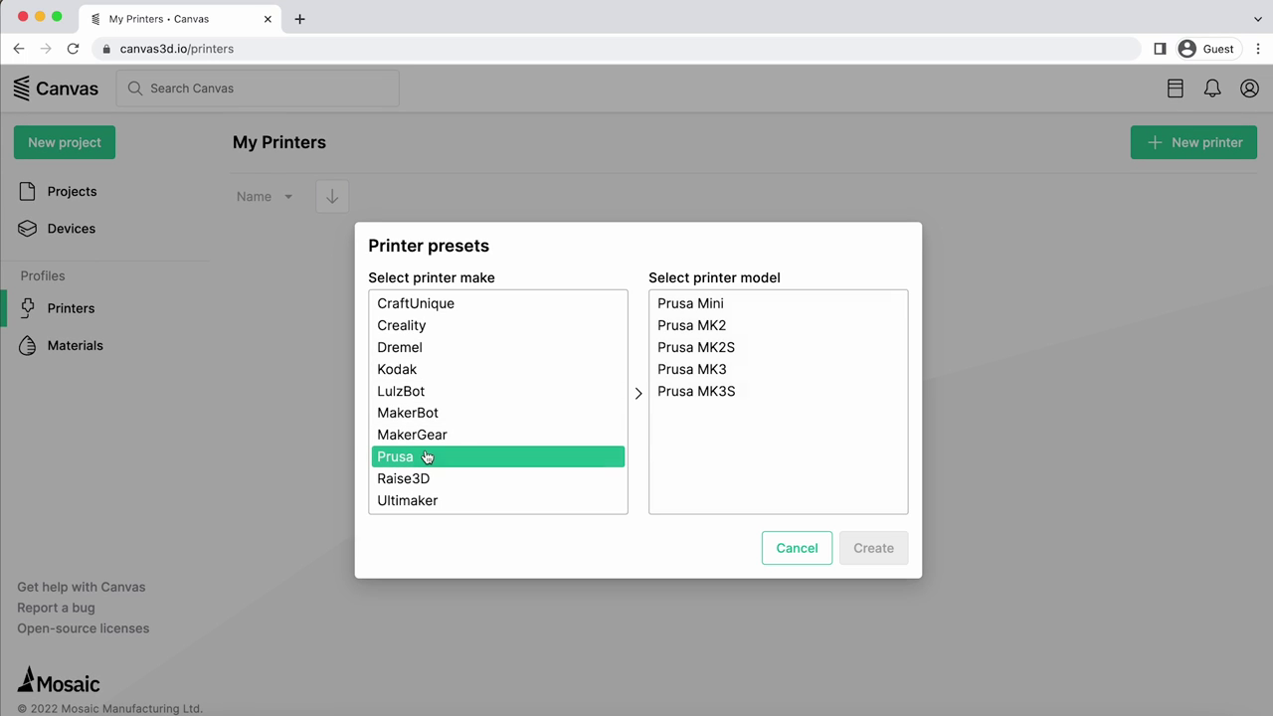
{"action": "left_click", "coordinate": [728, 371]}
{"action": "left_click", "coordinate": [898, 557]}
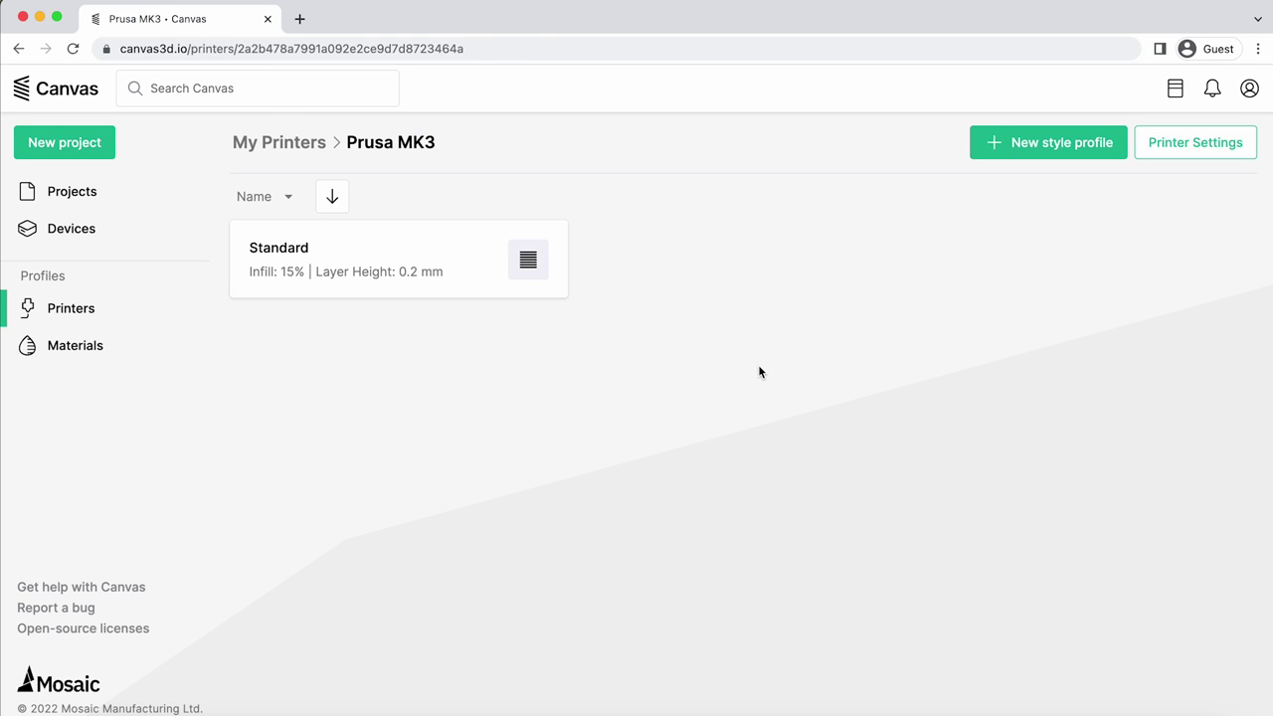
- Open the DEM0-P3P device and examine its print progress, controls, temperature, logs and camera
{"action": "left_click", "coordinate": [110, 200]}
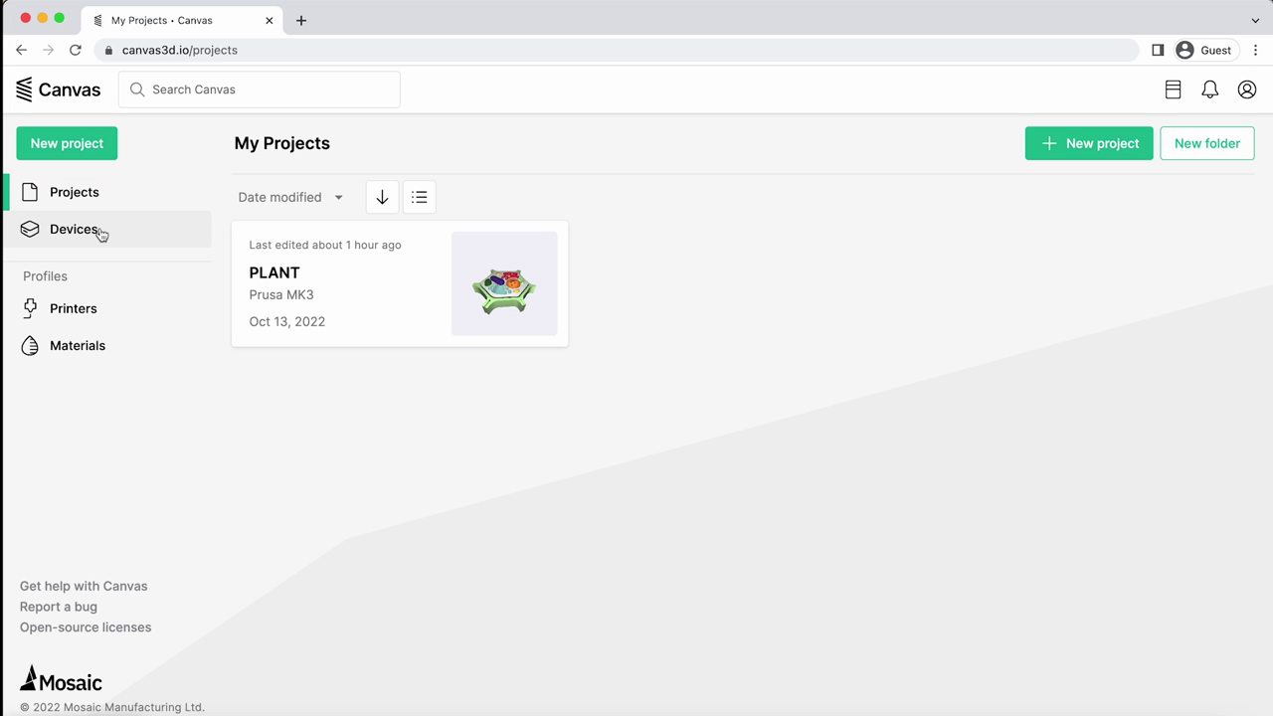
{"action": "left_click", "coordinate": [74, 229]}
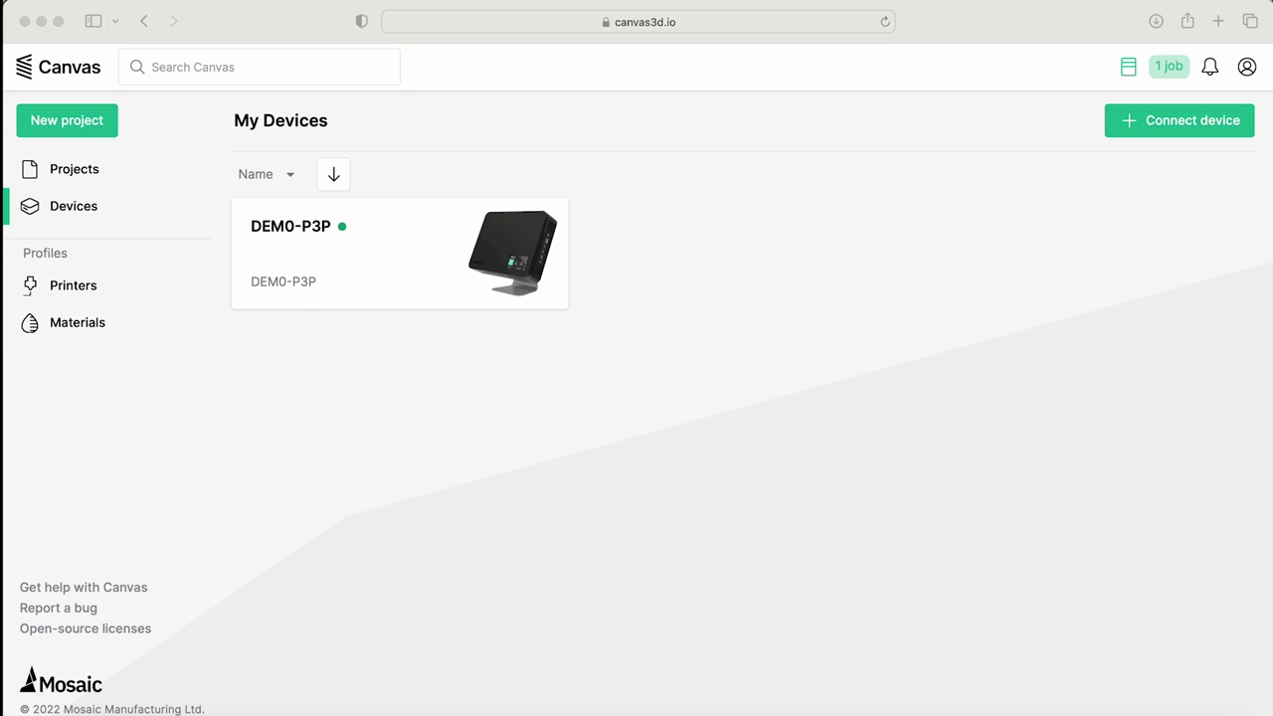
{"action": "left_click", "coordinate": [395, 274]}
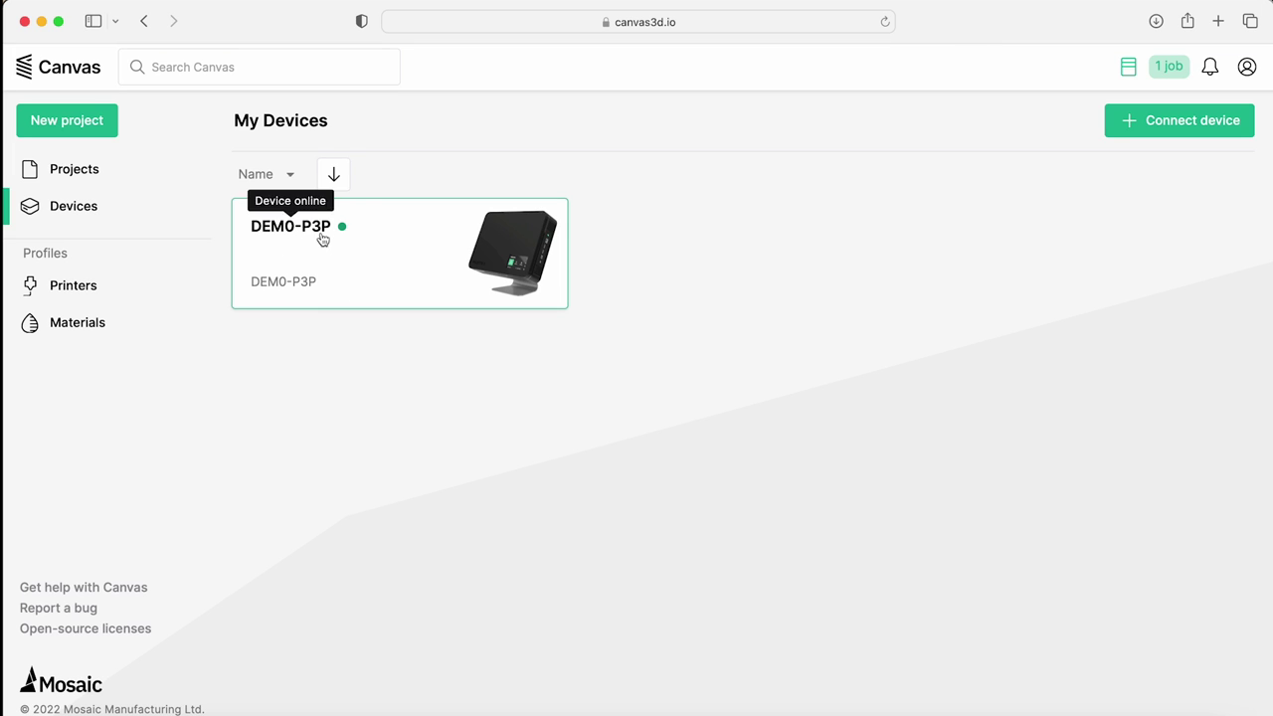
{"action": "left_click", "coordinate": [402, 279]}
{"action": "scroll", "coordinate": [510, 367], "scroll_direction": "down", "scroll_amount": 5}
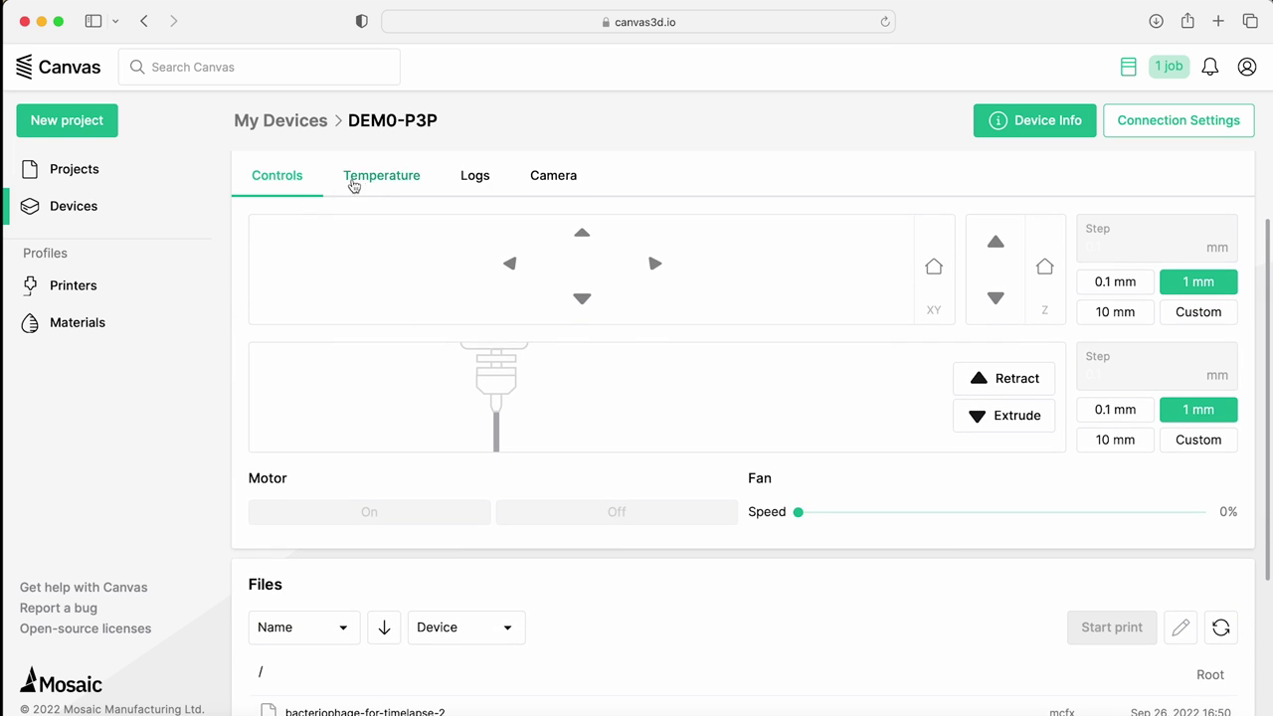
{"action": "left_click", "coordinate": [413, 191]}
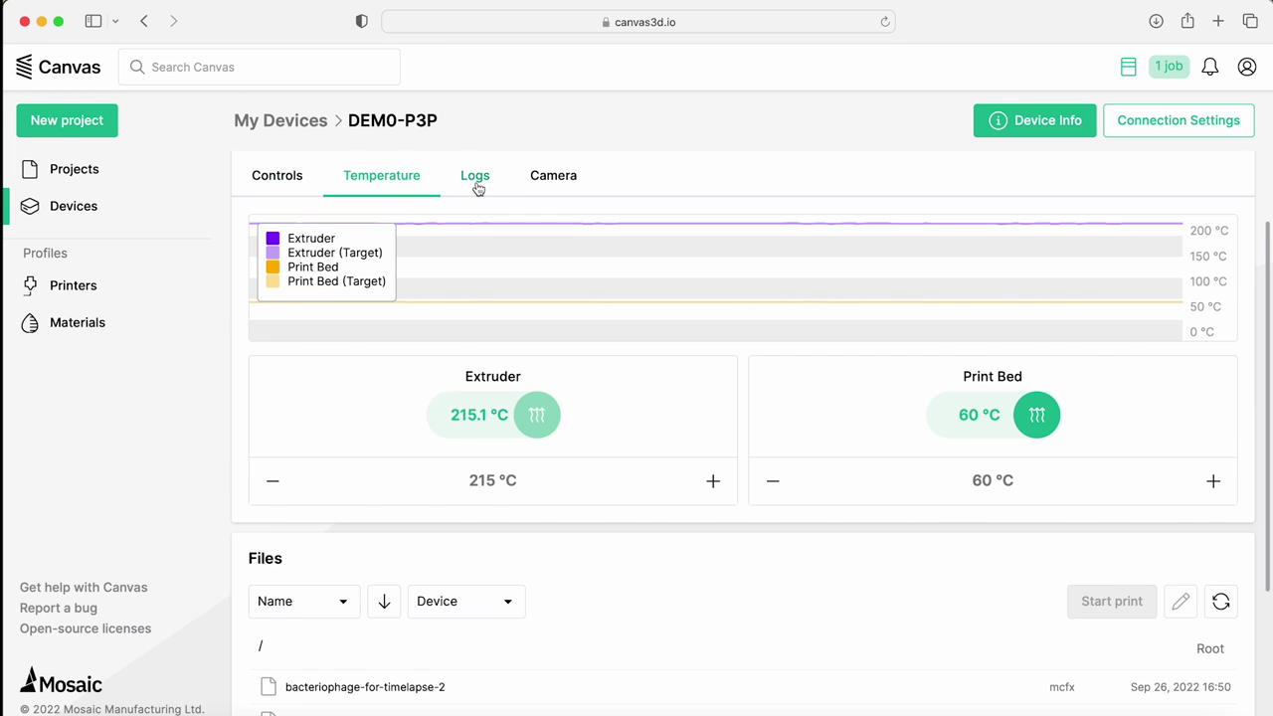
{"action": "left_click", "coordinate": [476, 187]}
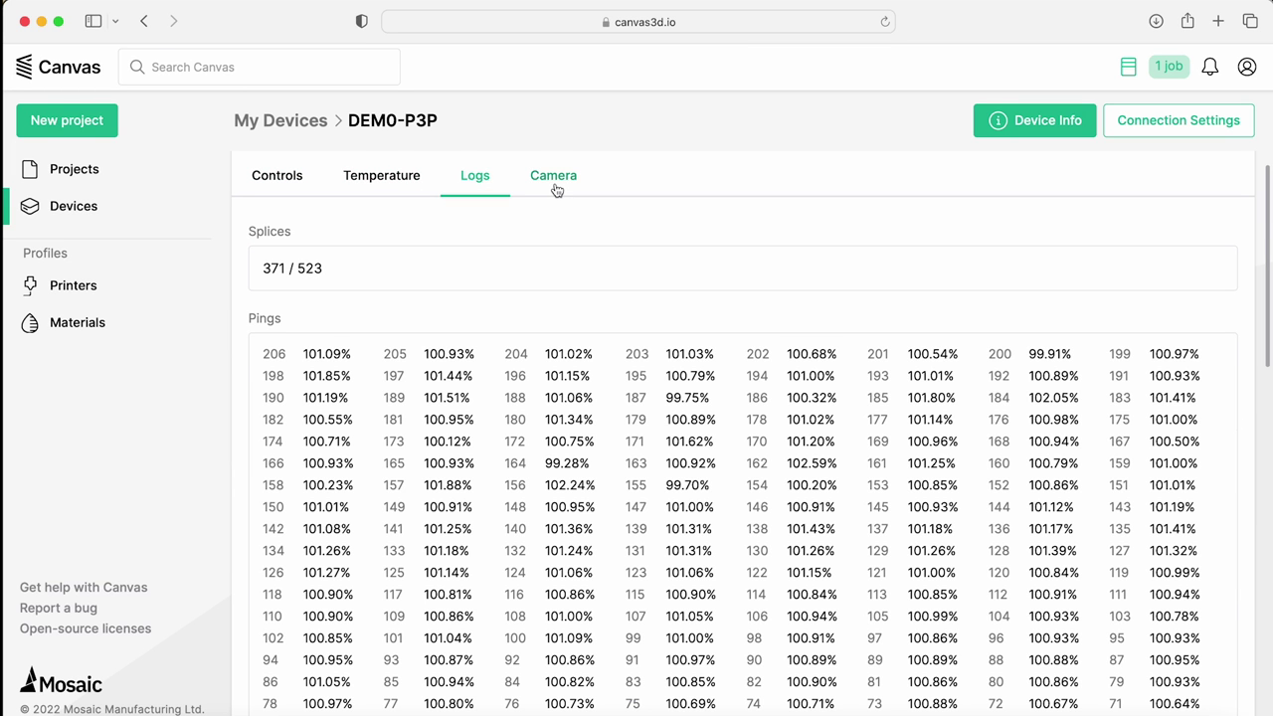
{"action": "left_click", "coordinate": [555, 185]}
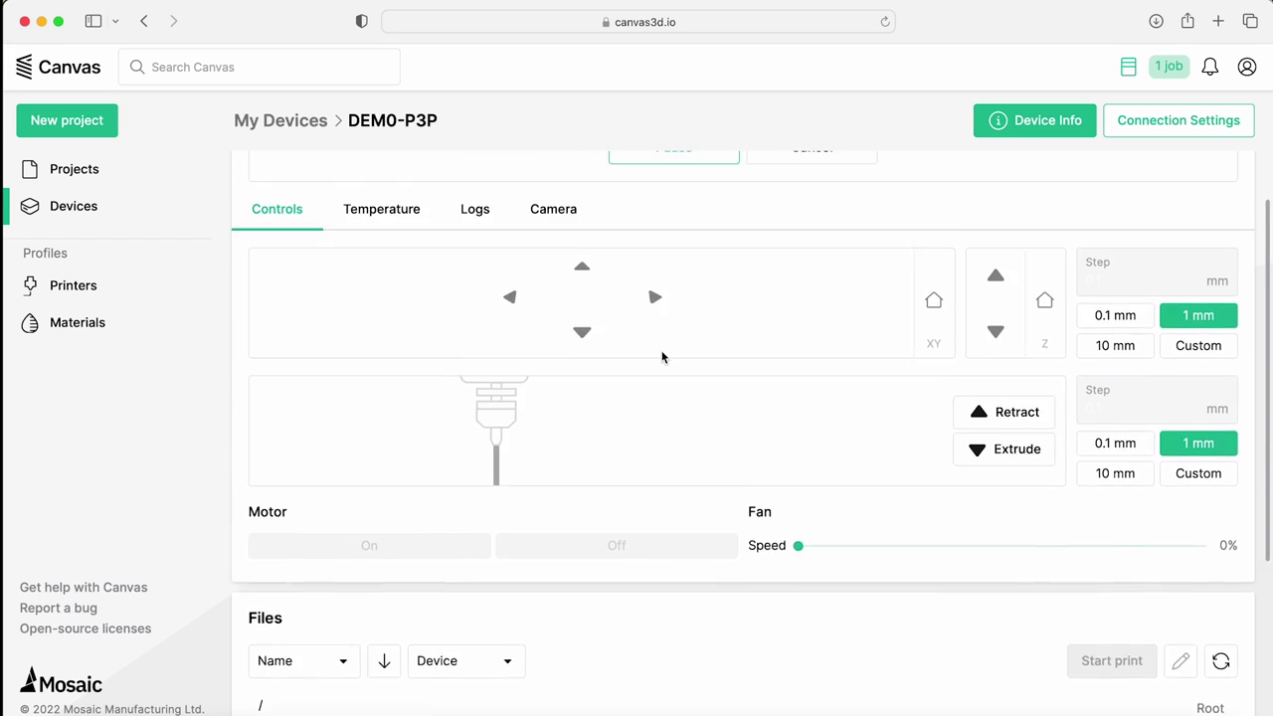
{"action": "scroll", "coordinate": [662, 358], "scroll_direction": "up", "scroll_amount": 2}
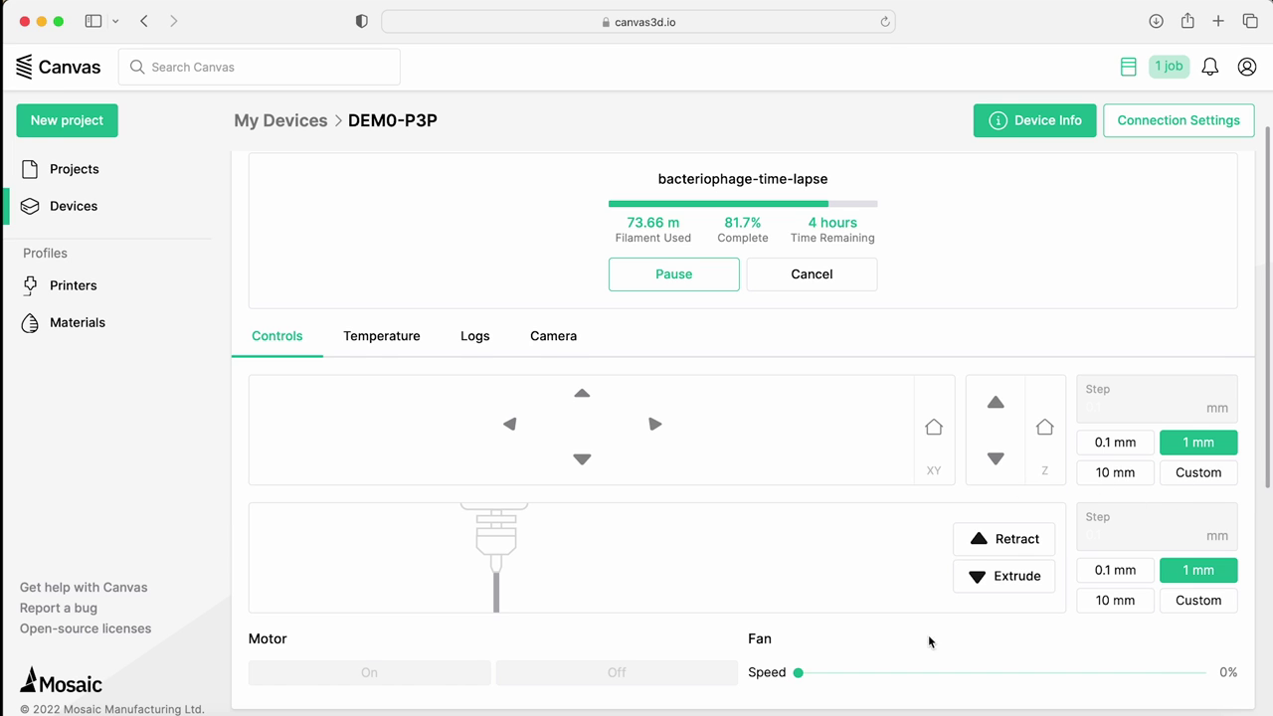
{"action": "scroll", "coordinate": [640, 599], "scroll_direction": "down", "scroll_amount": 3}
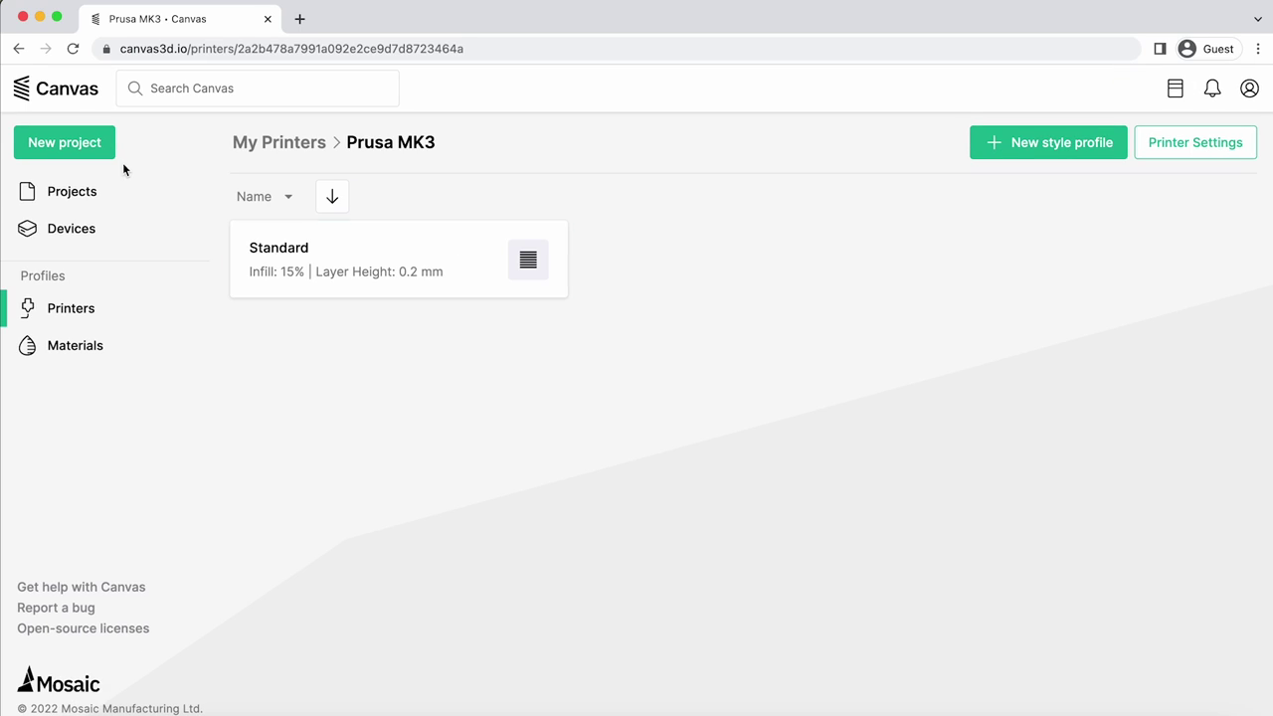
- Create a new project and add the models PLANT_1.STL, PLANT_2.STL, PLANT_3.STL and PLANT_4.STL as one group
{"action": "left_click", "coordinate": [106, 155]}
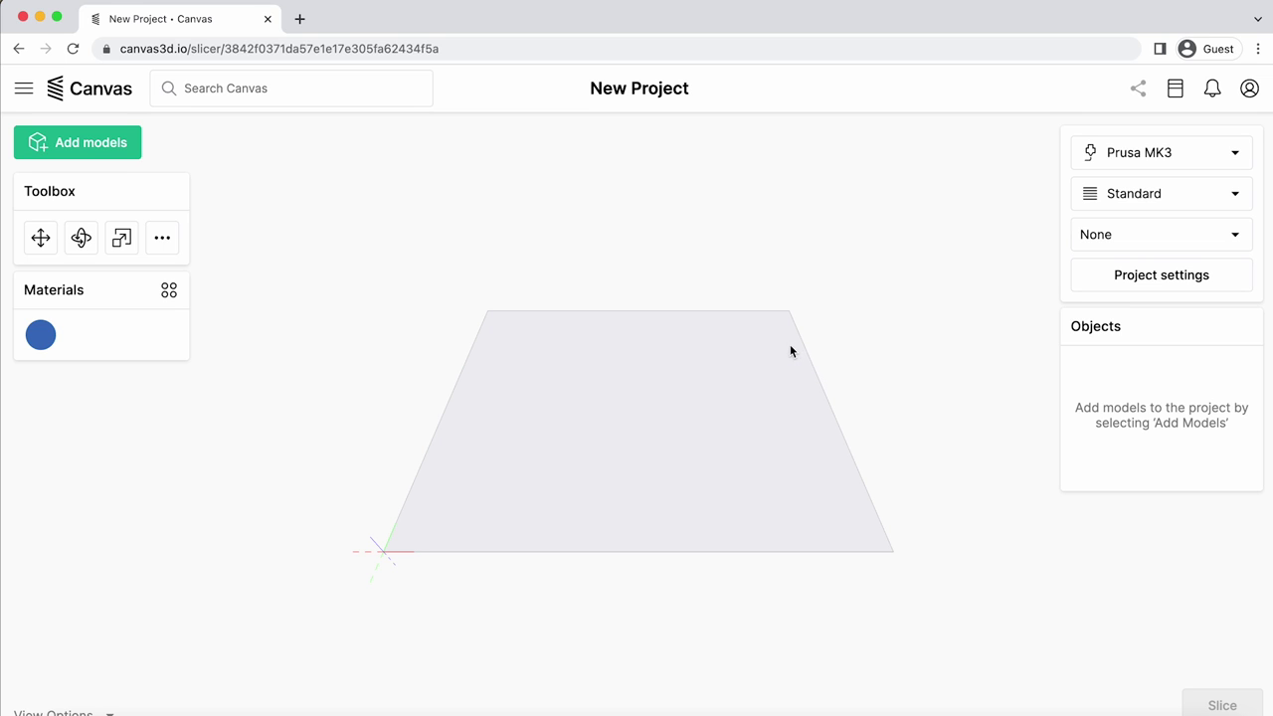
{"action": "left_click", "coordinate": [74, 141]}
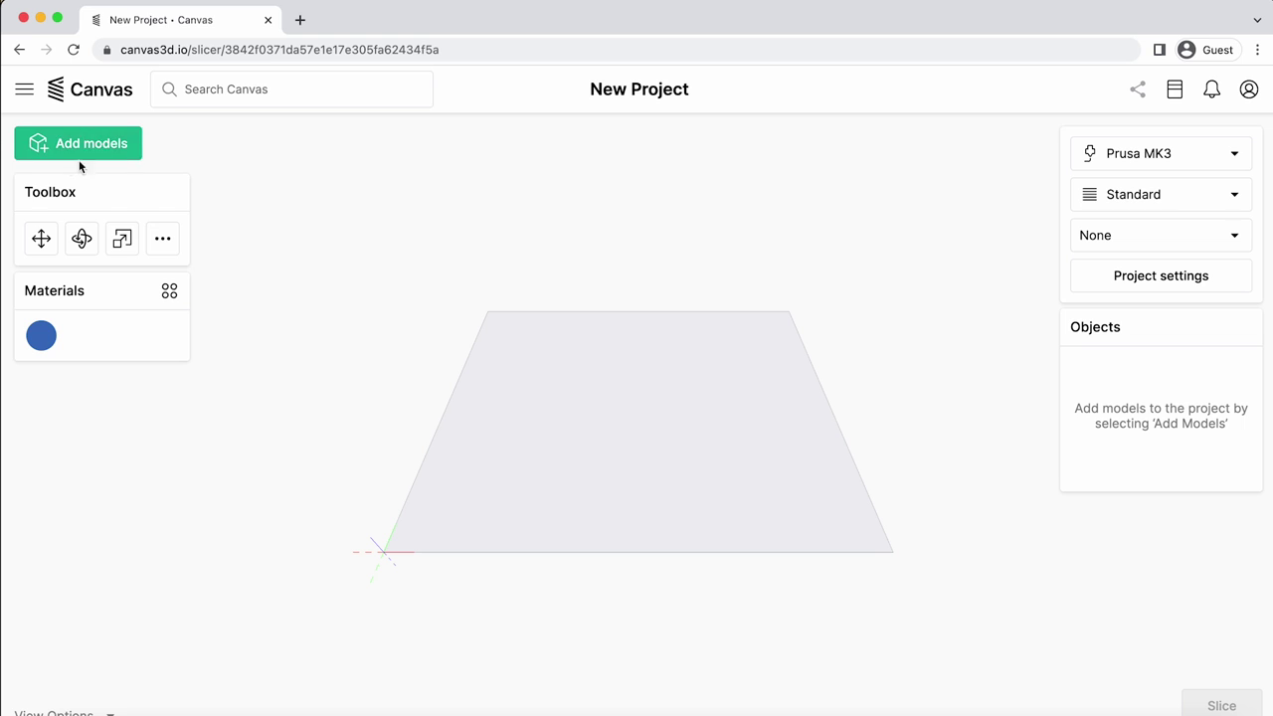
{"action": "left_click", "coordinate": [79, 150]}
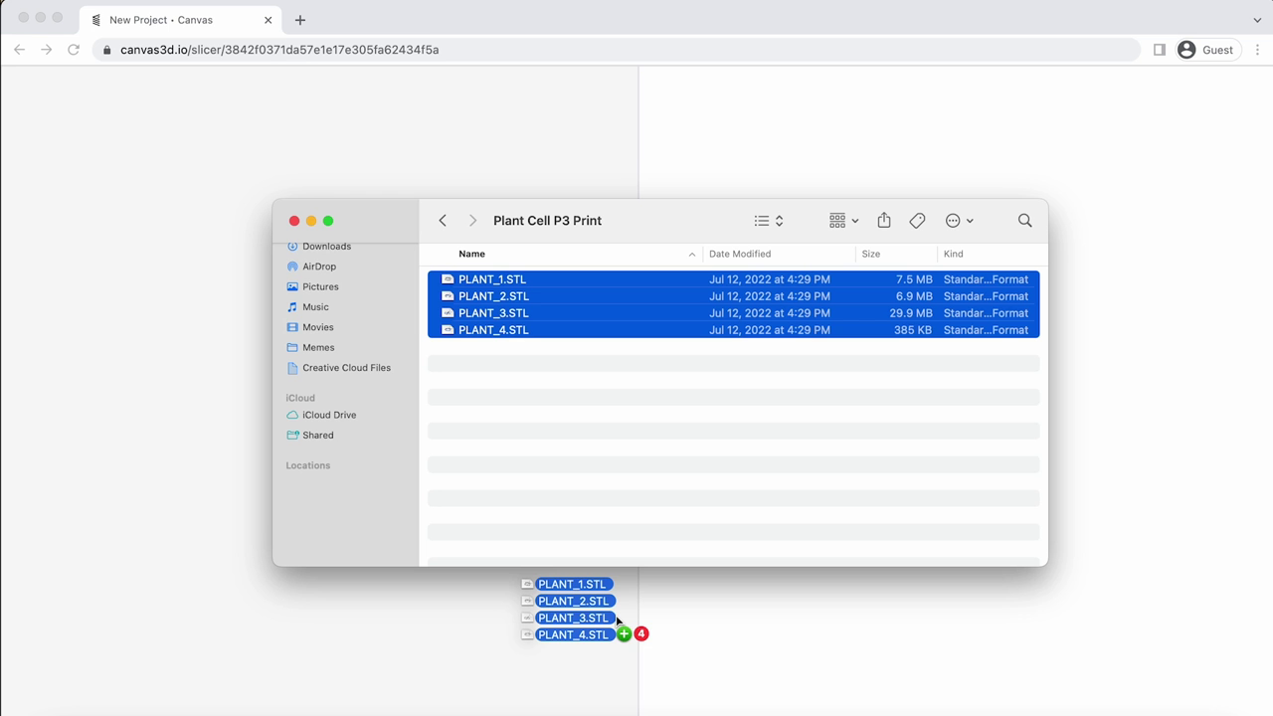
{"action": "left_click_drag", "start_coordinate": [568, 603], "coordinate": [753, 603]}
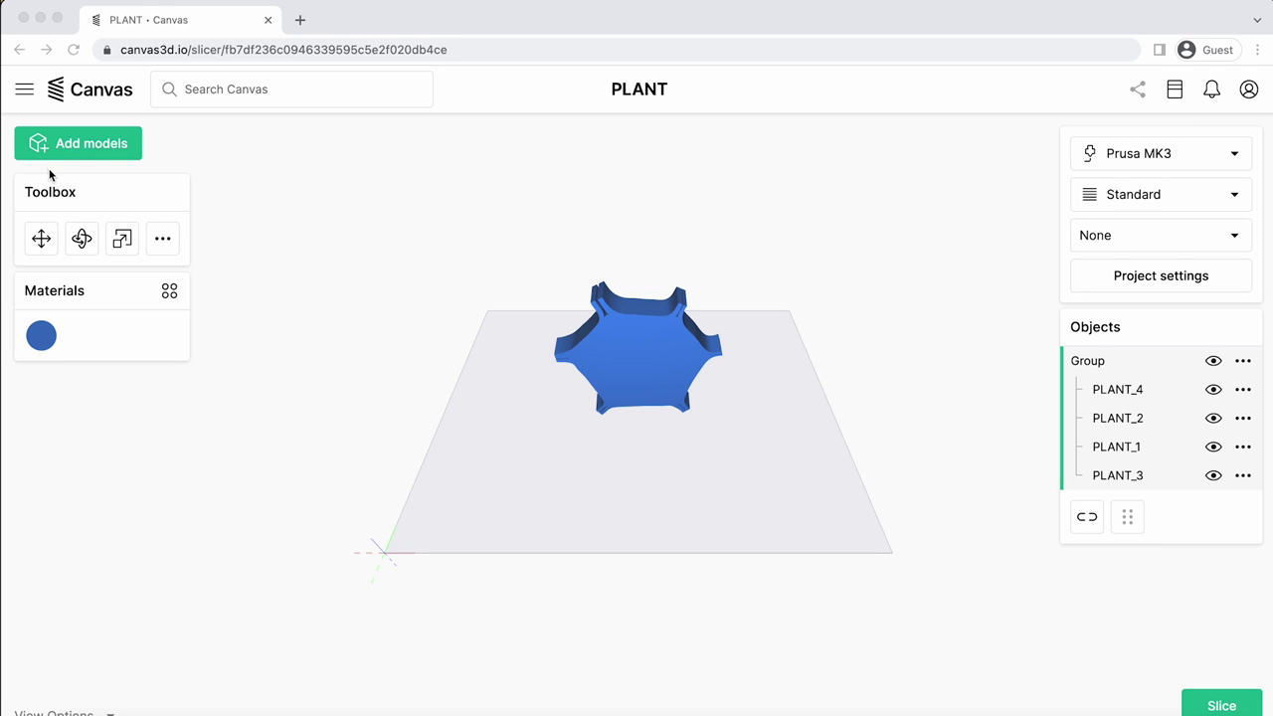
- Examine the Move, Rotate and Scale settings of the plant model group
{"action": "left_click", "coordinate": [40, 239]}
{"action": "left_click", "coordinate": [83, 240]}
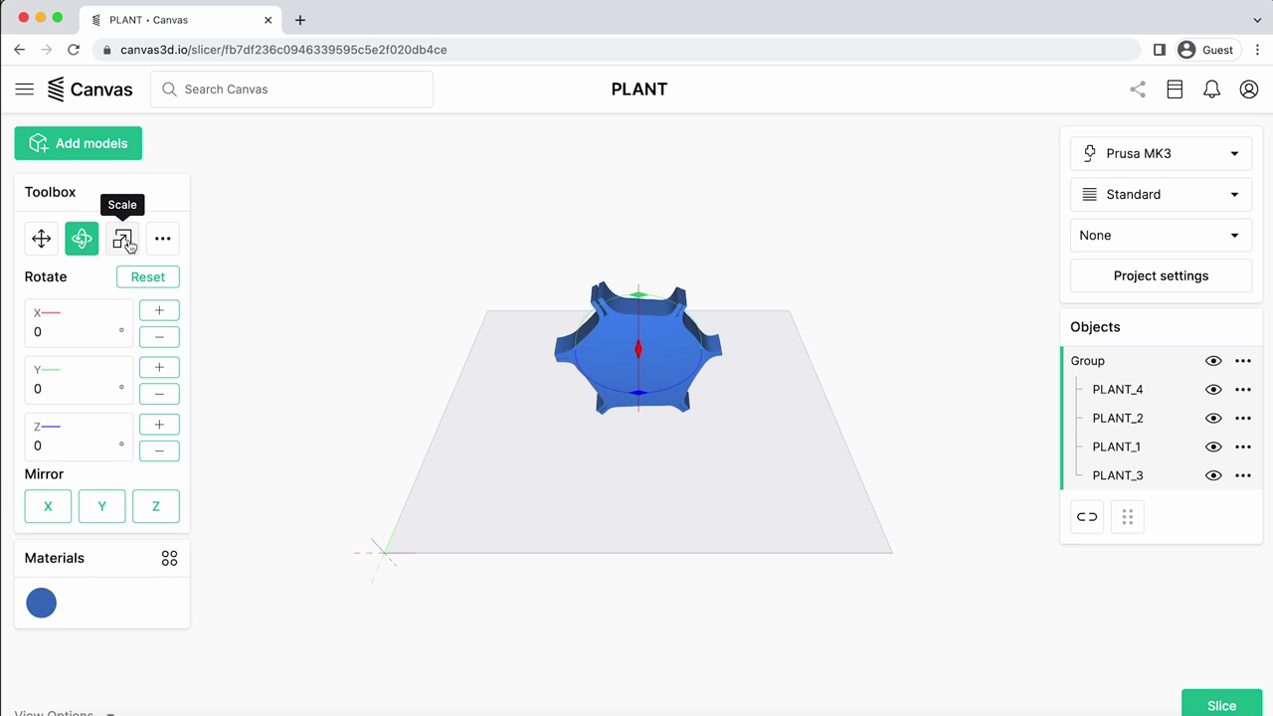
{"action": "left_click", "coordinate": [123, 239]}
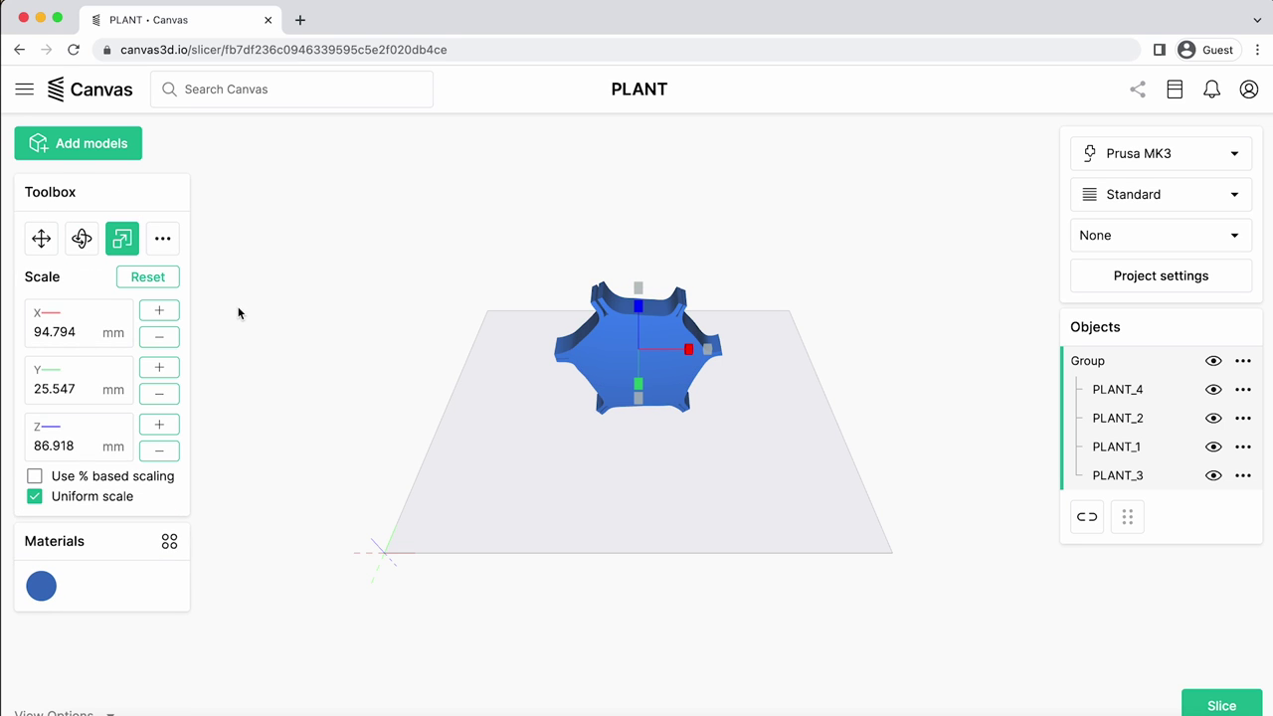
{"action": "left_click", "coordinate": [41, 238]}
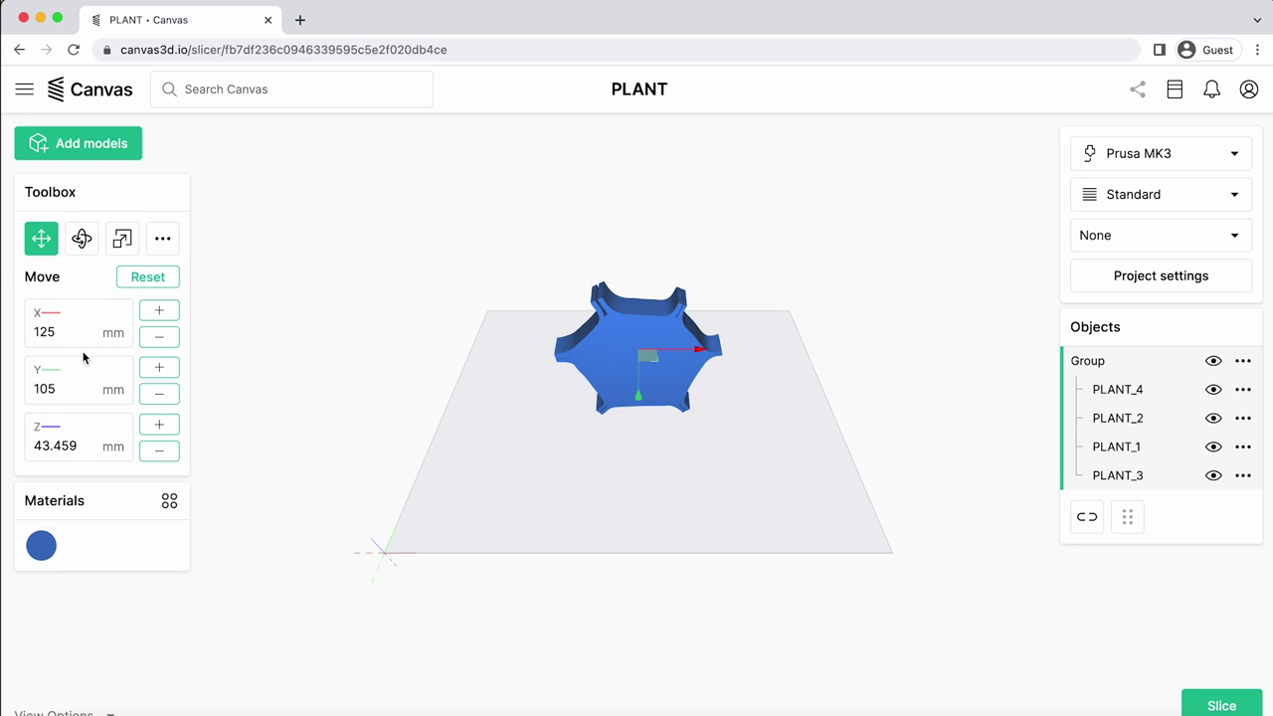
- Check the colour and material profile options of Input 1 and deselect the plant model group
{"action": "left_click", "coordinate": [44, 550]}
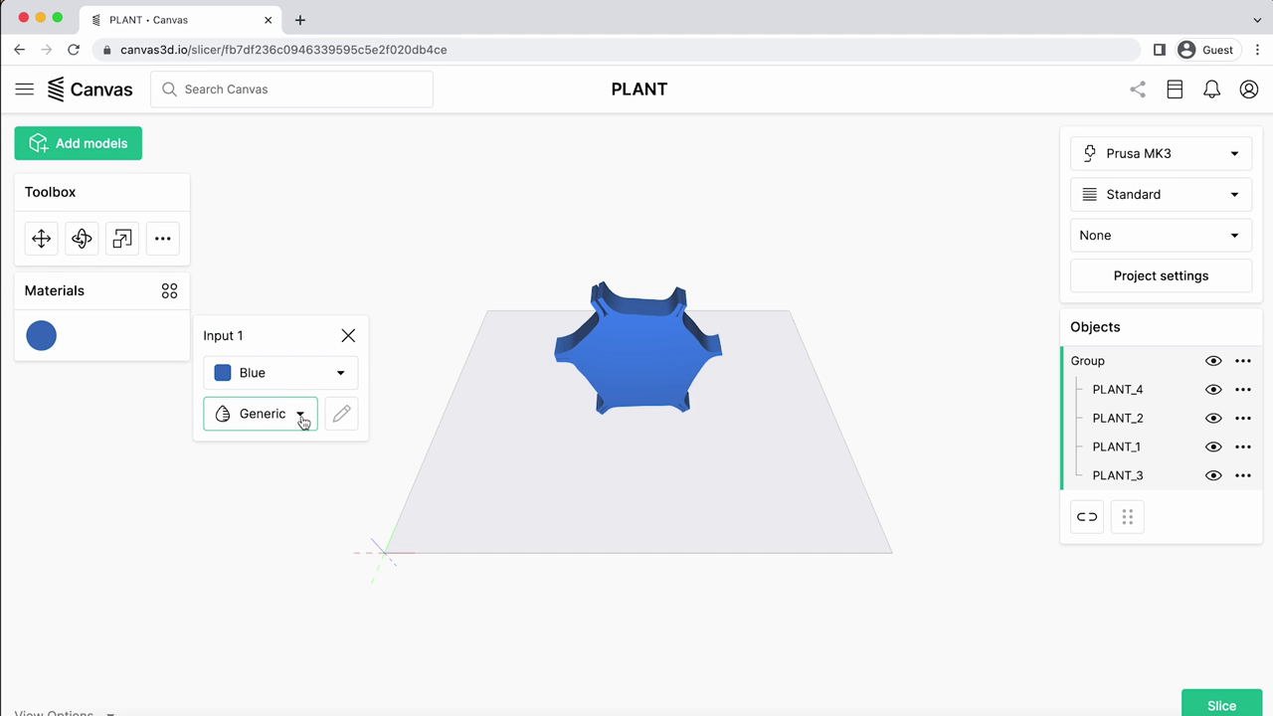
{"action": "left_click", "coordinate": [348, 337]}
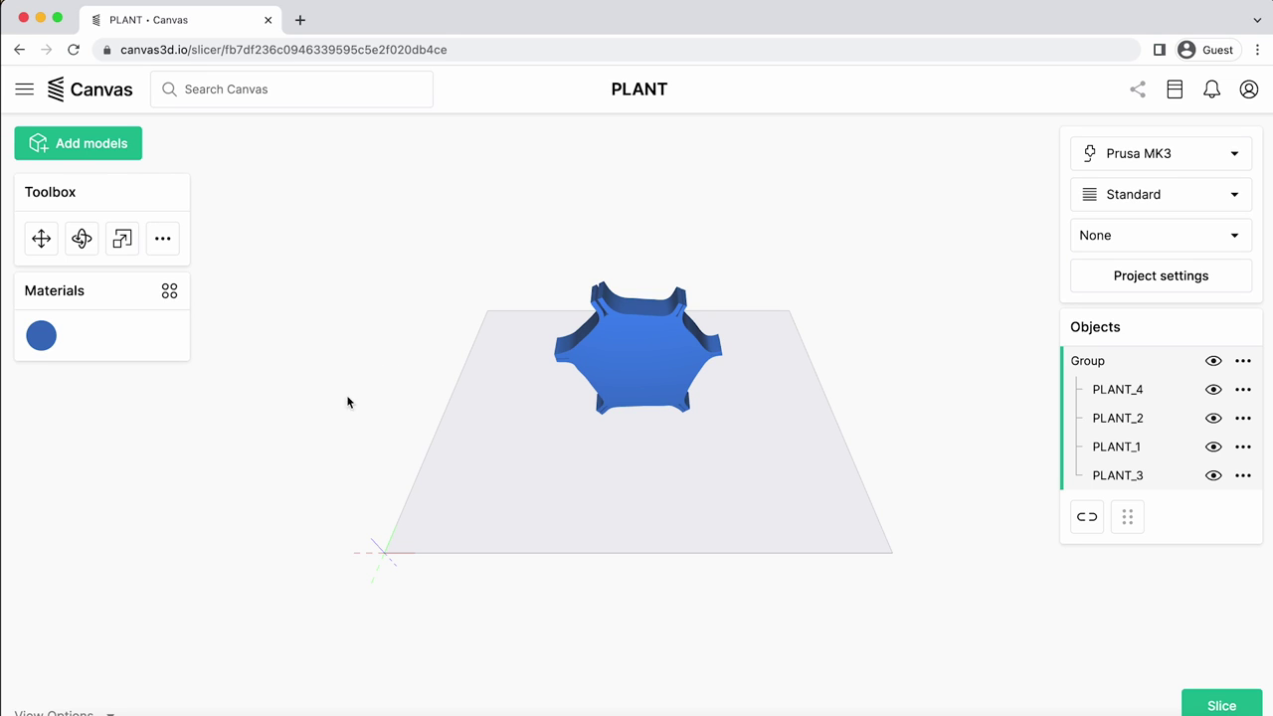
{"action": "left_click", "coordinate": [331, 580]}
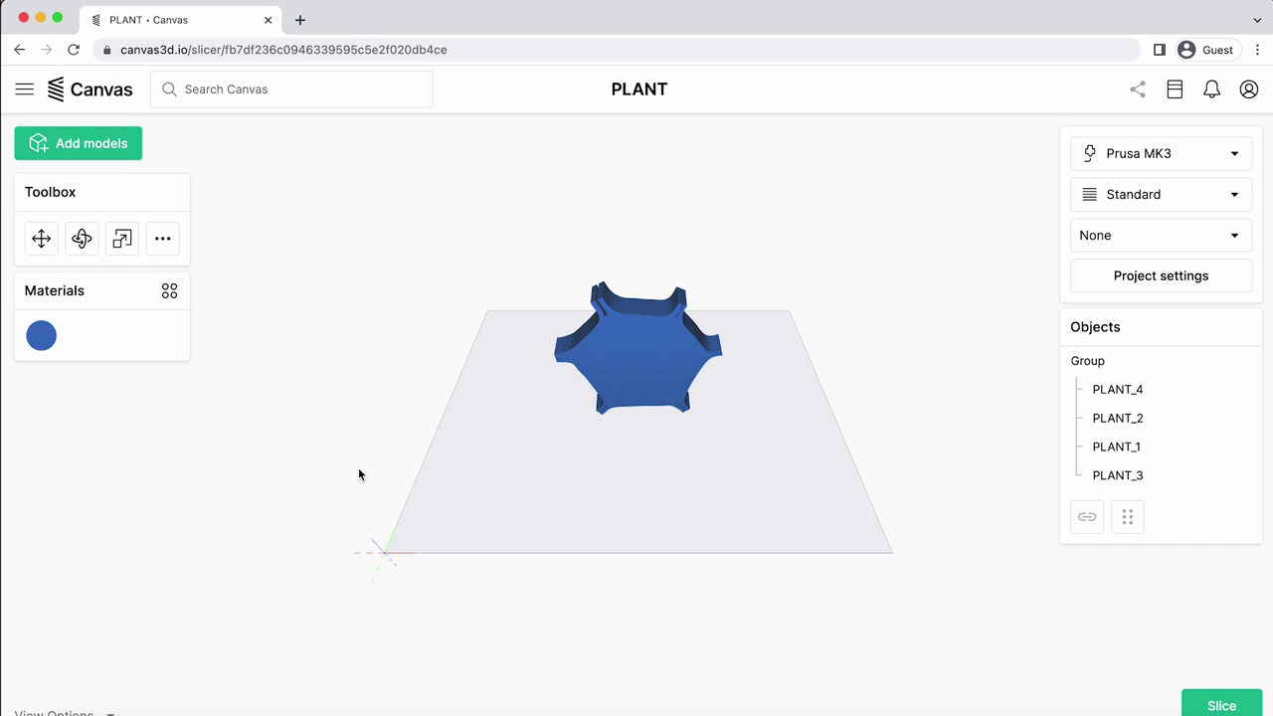
- Check the colour and material profile shown for Input 1 and select the plant model group
{"action": "left_click", "coordinate": [41, 337]}
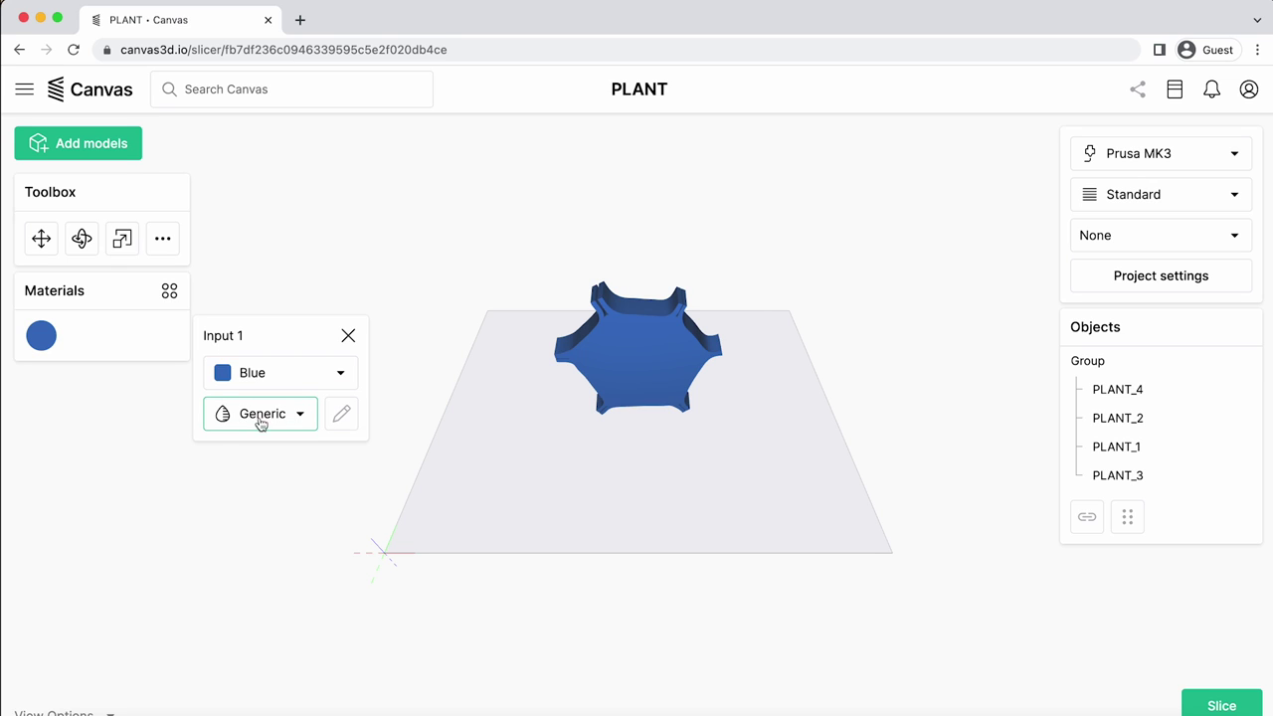
{"action": "left_click", "coordinate": [348, 335]}
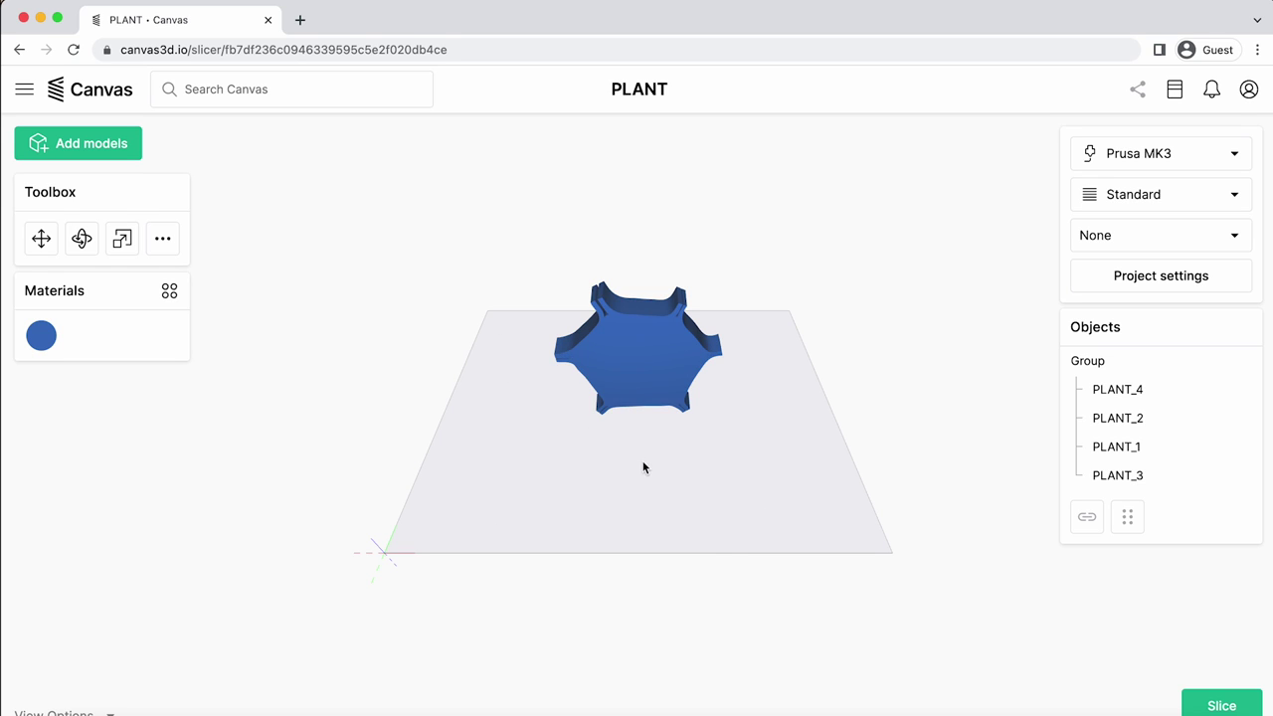
{"action": "left_click", "coordinate": [620, 378]}
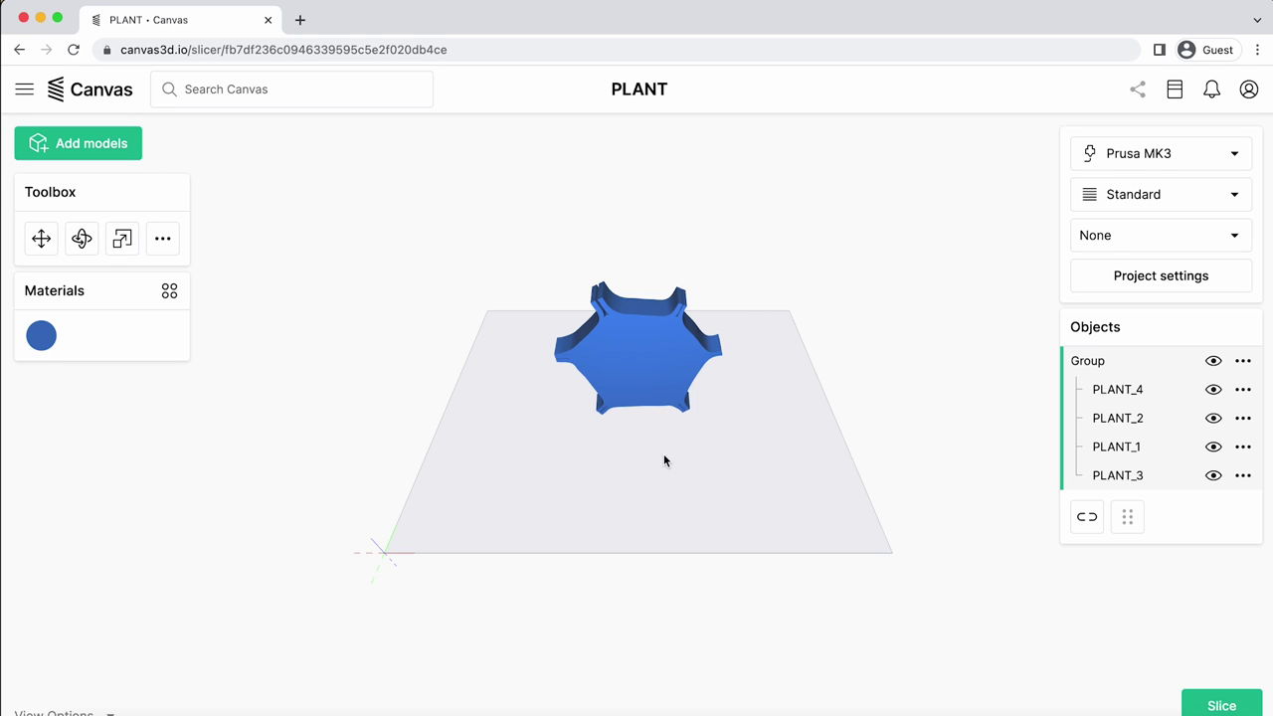
- Check the available printers and set the project's Palette device to Palette 3 Pro
{"action": "left_click", "coordinate": [1151, 156]}
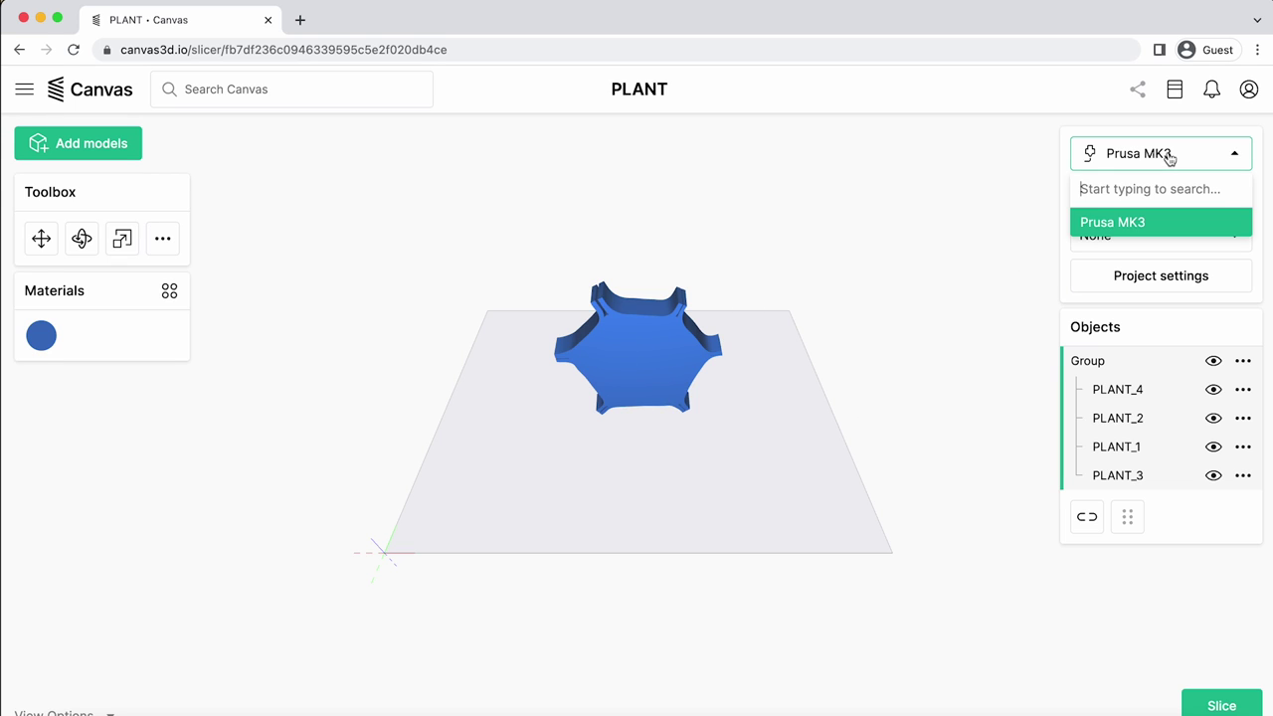
{"action": "left_click", "coordinate": [1158, 156]}
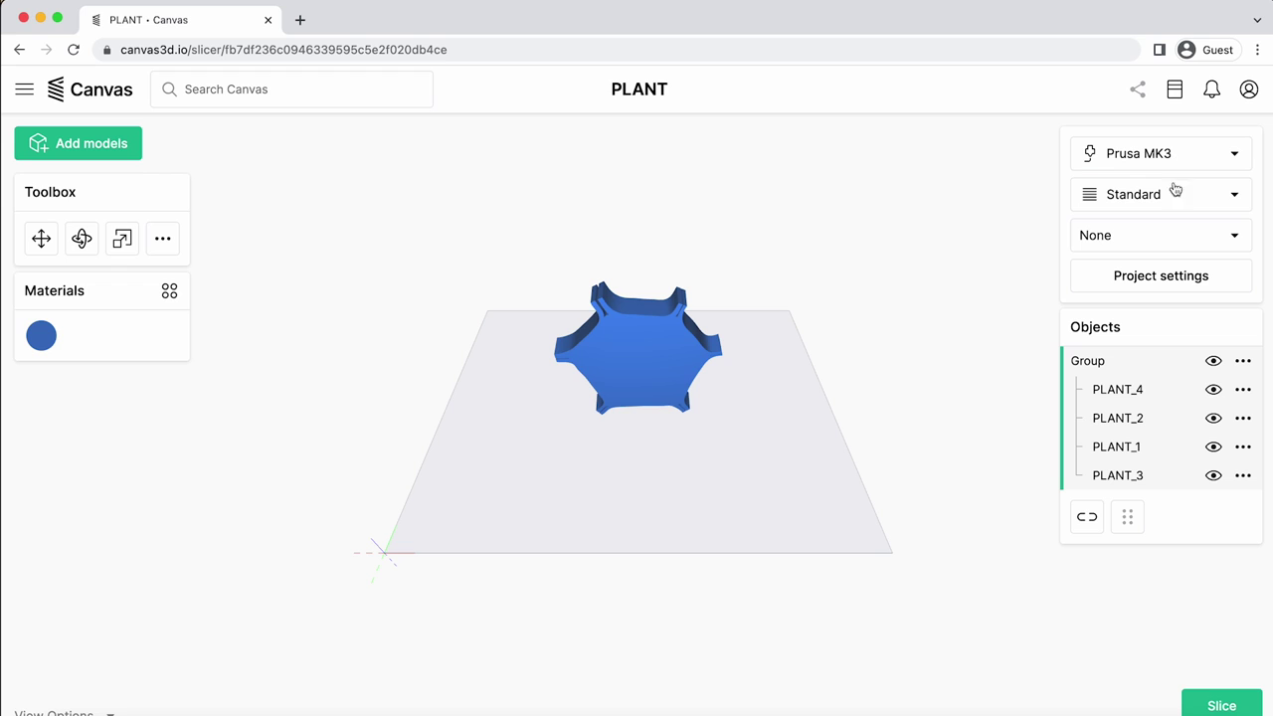
{"action": "left_click", "coordinate": [1181, 235]}
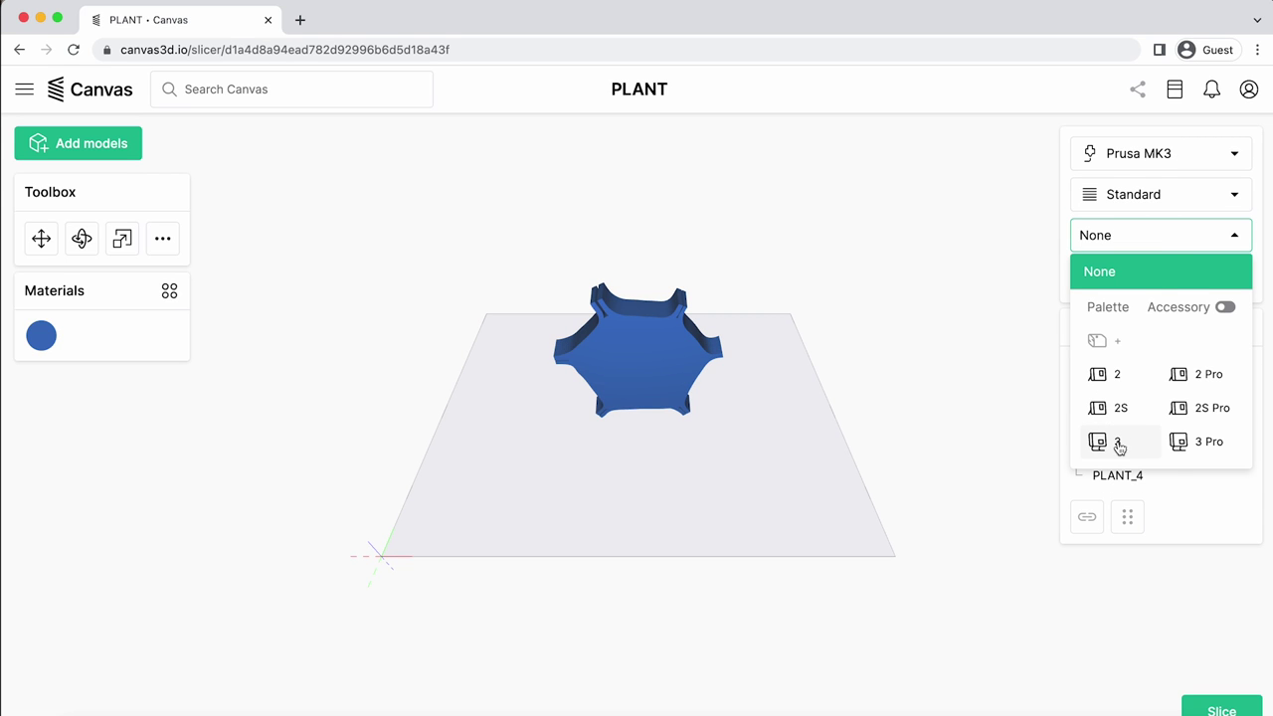
{"action": "left_click", "coordinate": [1189, 443]}
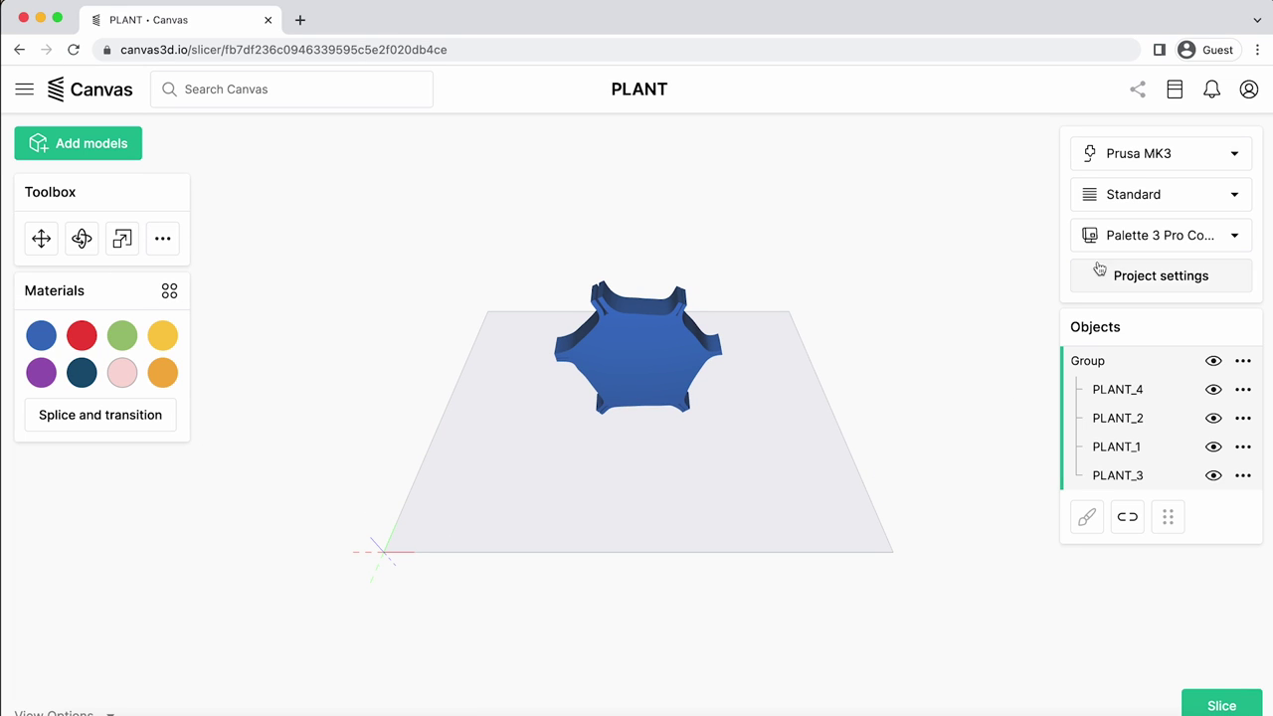
- Examine the Standard style categories in the project settings and close them without saving
{"action": "left_click", "coordinate": [1137, 277]}
{"action": "scroll", "coordinate": [678, 319], "scroll_direction": "down", "scroll_amount": 1}
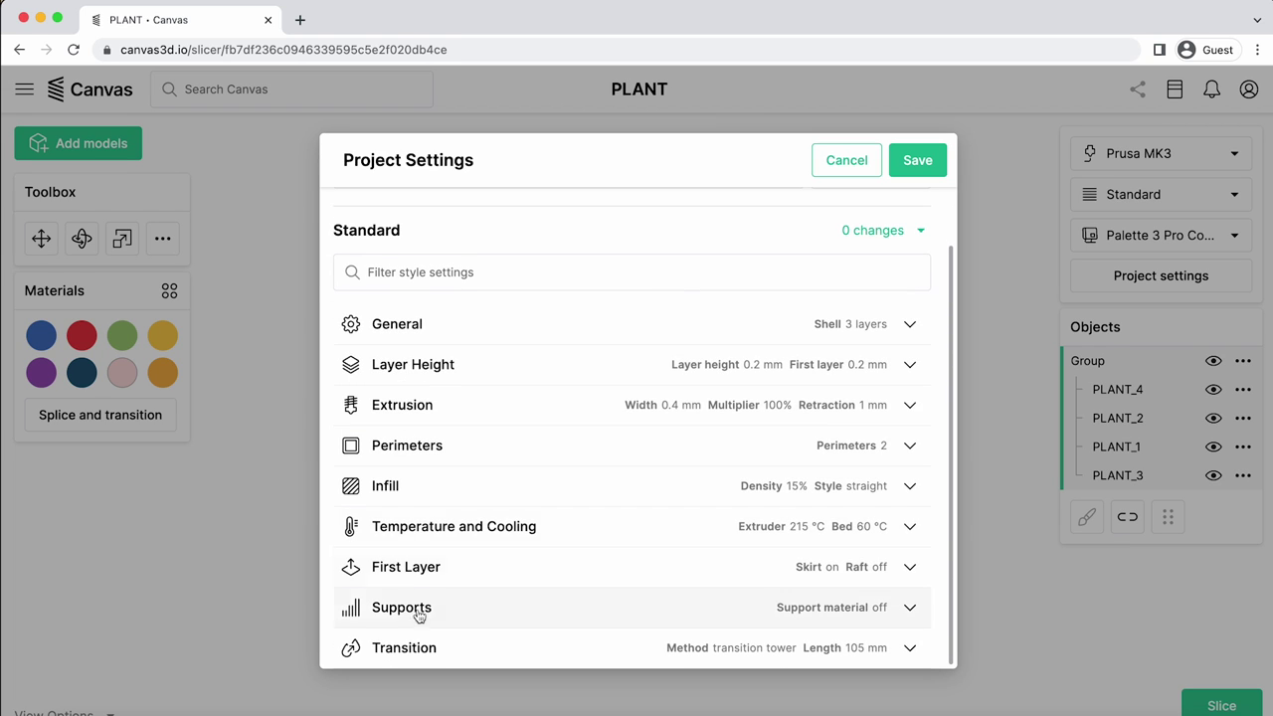
{"action": "left_click", "coordinate": [845, 162]}
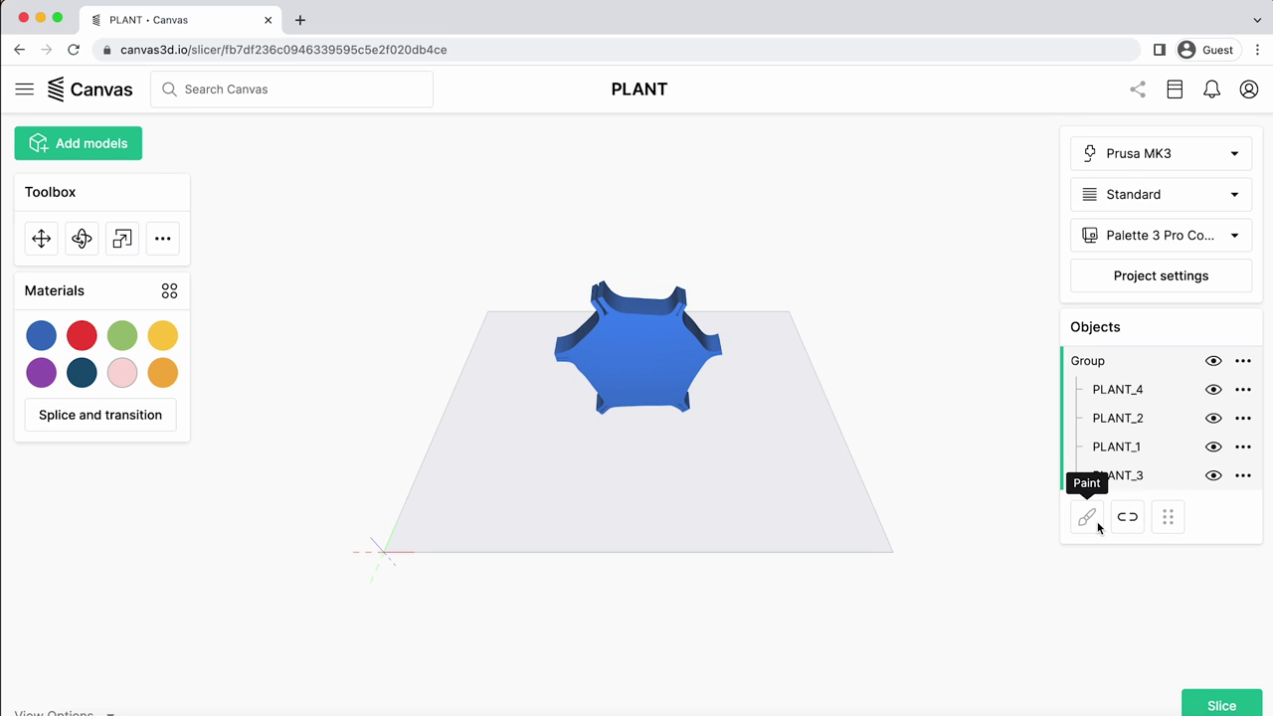
- Ungroup the four plant models and group them again
{"action": "left_click", "coordinate": [1126, 516]}
{"action": "left_click", "coordinate": [1127, 516]}
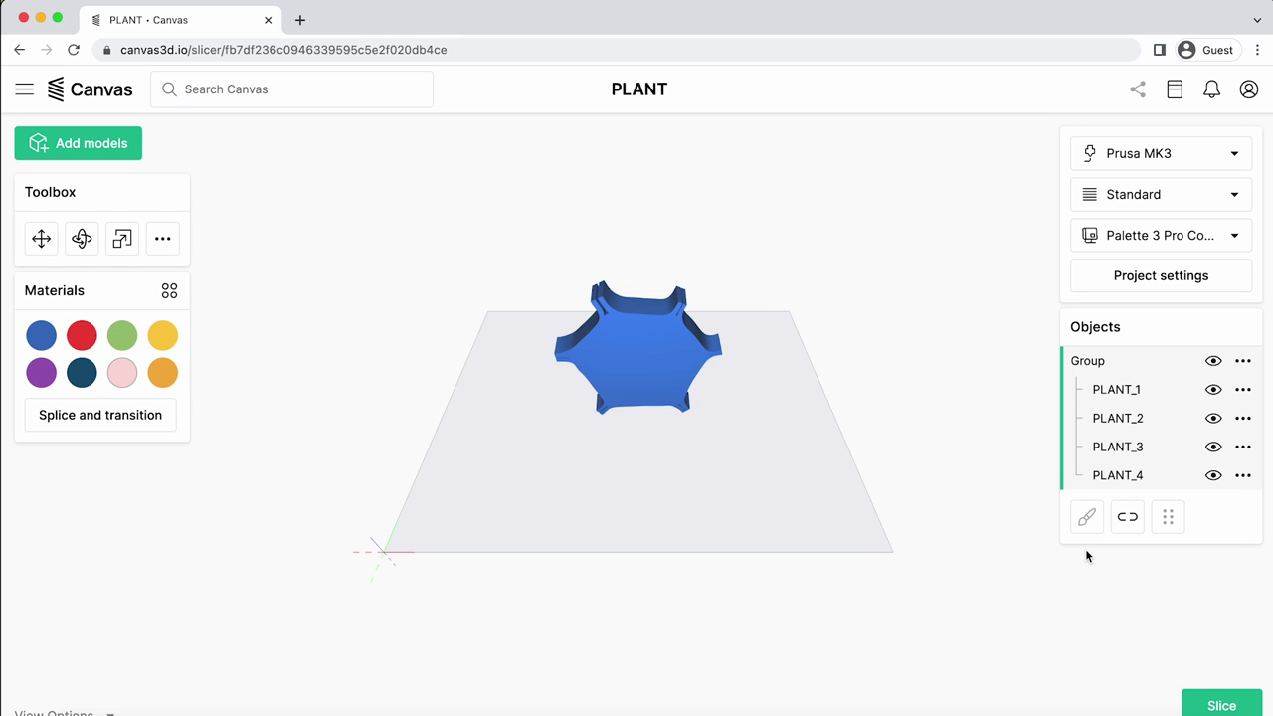
- Assign the green material to the cell's inner face, red to the large oval organelle and yellow to the round nucleus
{"action": "left_click_drag", "start_coordinate": [658, 419], "coordinate": [315, 398]}
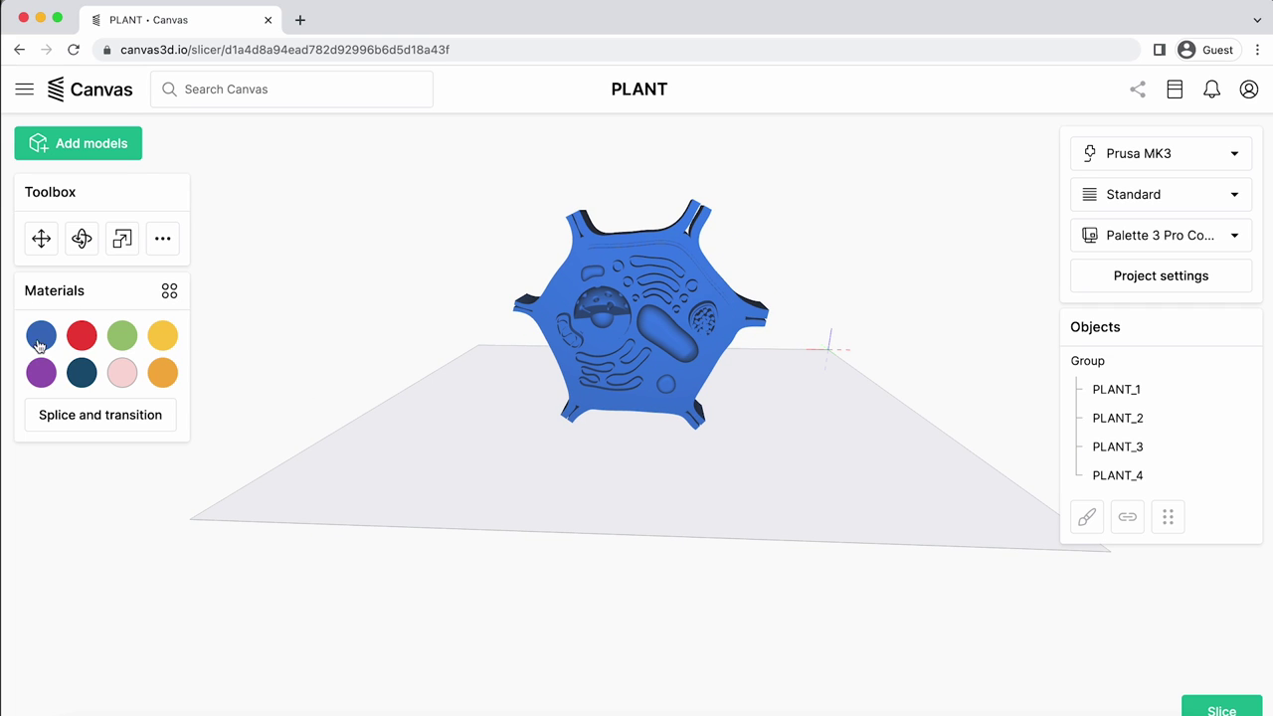
{"action": "left_click_drag", "start_coordinate": [128, 346], "coordinate": [631, 274]}
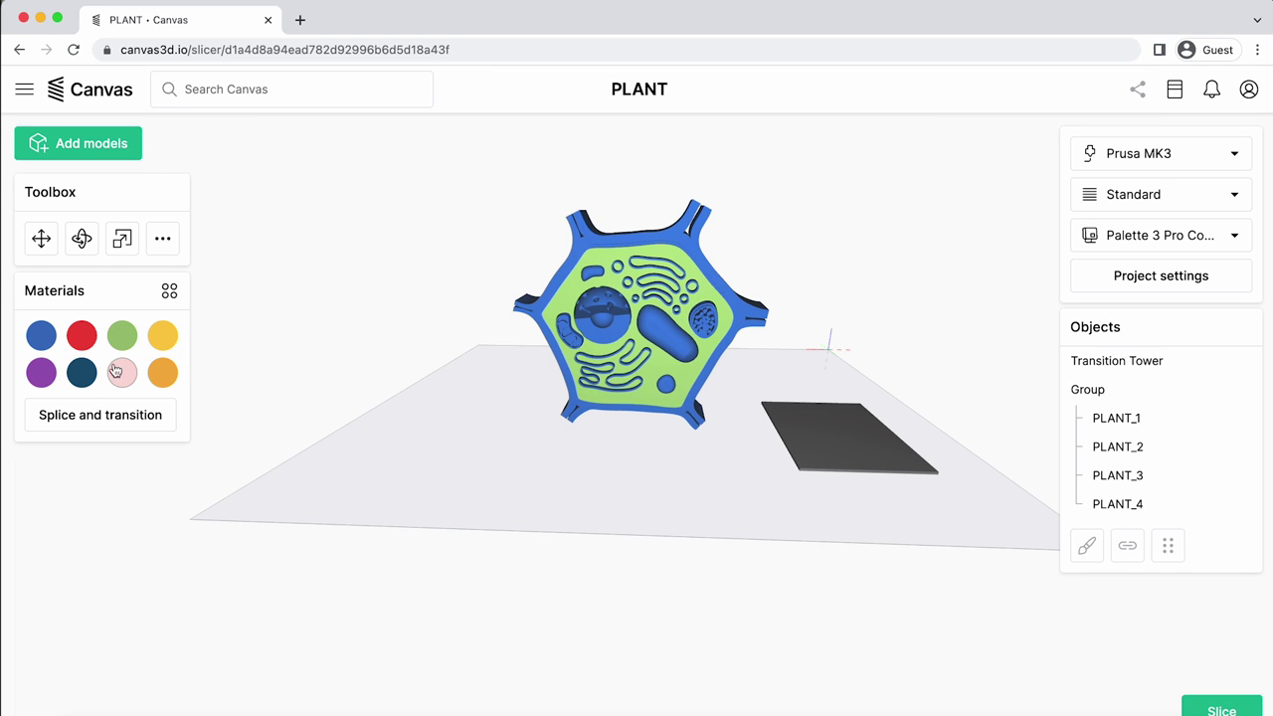
{"action": "left_click_drag", "start_coordinate": [86, 340], "coordinate": [669, 345]}
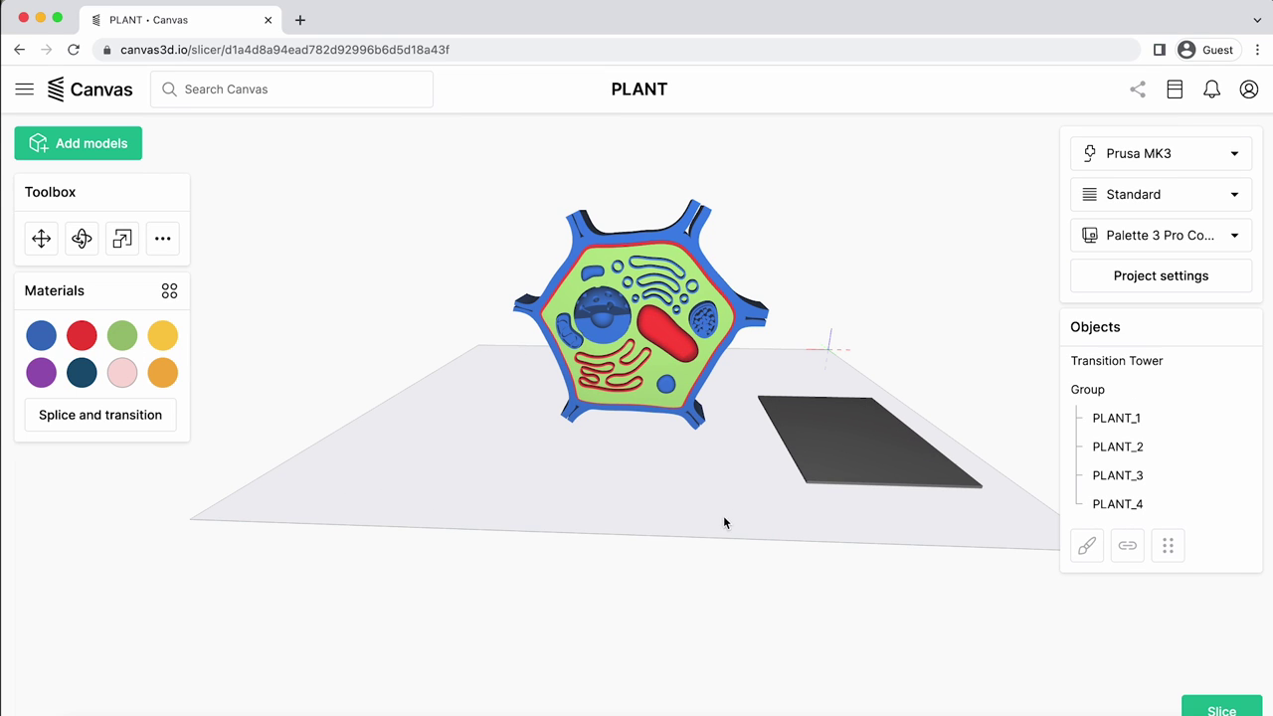
{"action": "left_click_drag", "start_coordinate": [165, 341], "coordinate": [605, 328]}
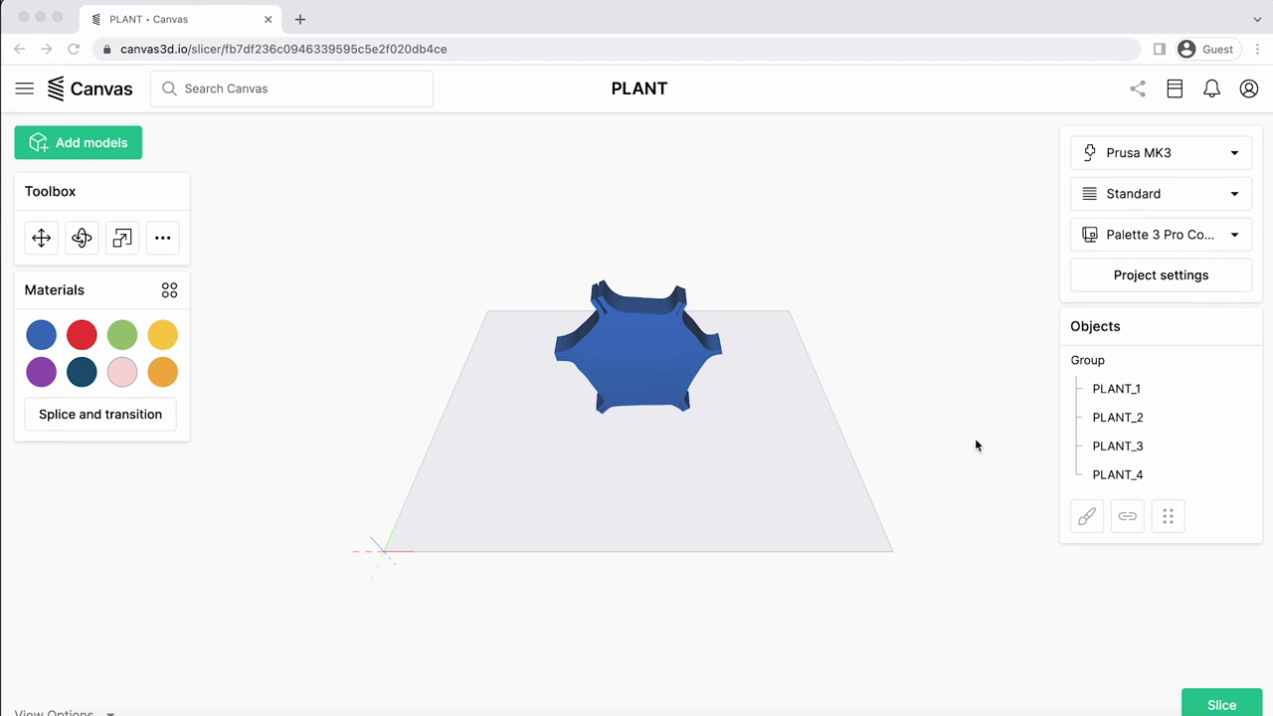
- Open PLANT_1 for painting and colour several triangles of its flat face red with the Triangle tool
{"action": "left_click", "coordinate": [1116, 389]}
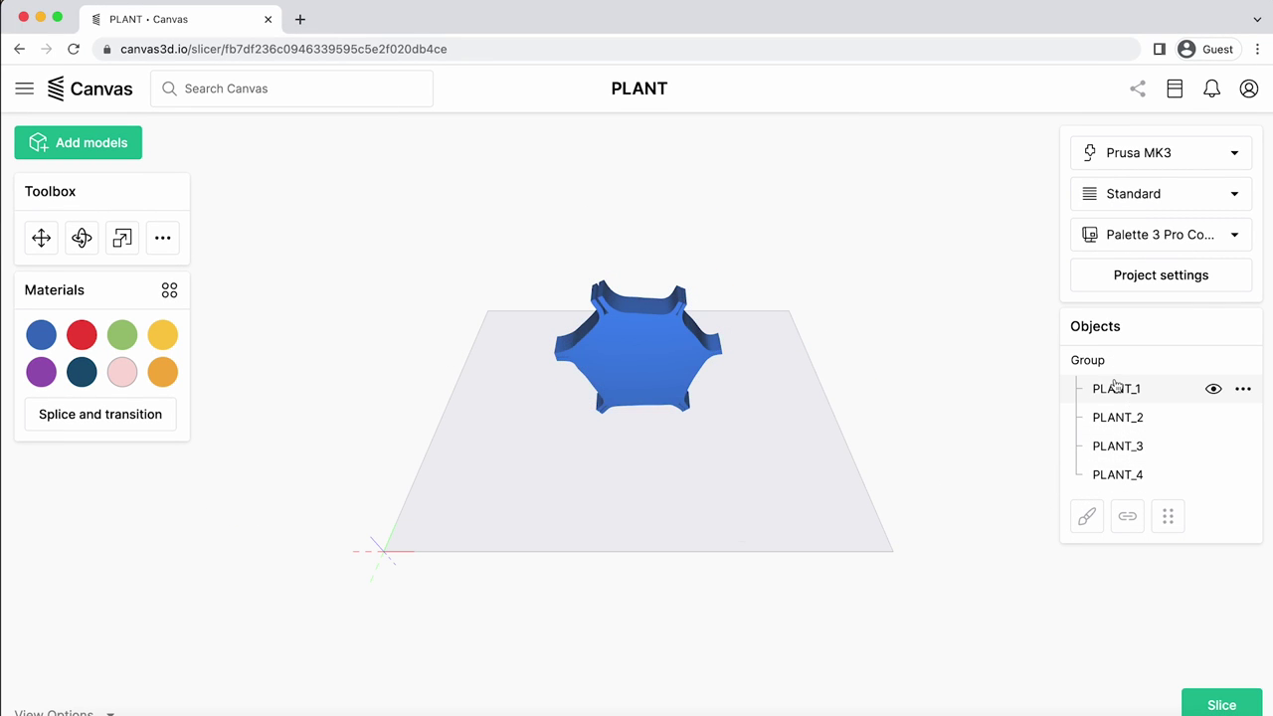
{"action": "left_click", "coordinate": [1087, 516]}
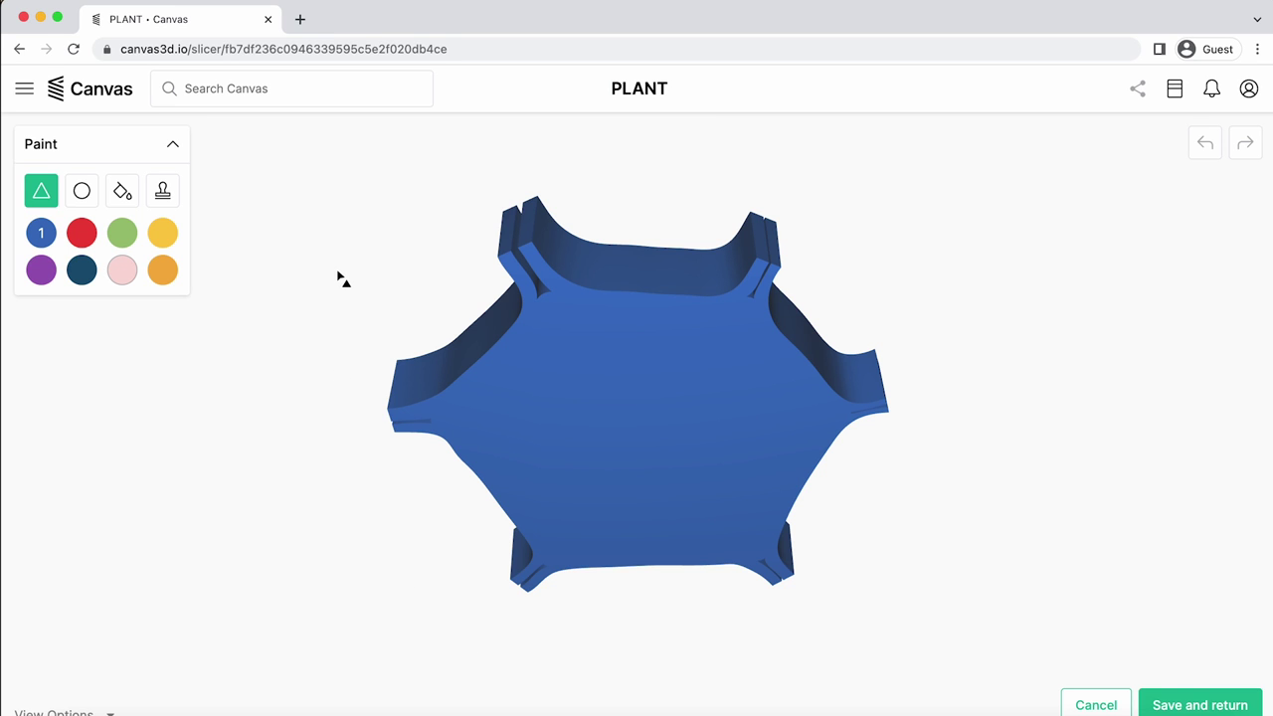
{"action": "left_click", "coordinate": [631, 400]}
{"action": "left_click", "coordinate": [81, 232]}
{"action": "left_click", "coordinate": [567, 412]}
{"action": "left_click", "coordinate": [723, 309]}
- Look through the circular brush, fill and Stamp painting tools and return to the Triangle tool
{"action": "left_click", "coordinate": [83, 195]}
{"action": "left_click", "coordinate": [121, 193]}
{"action": "left_click", "coordinate": [162, 191]}
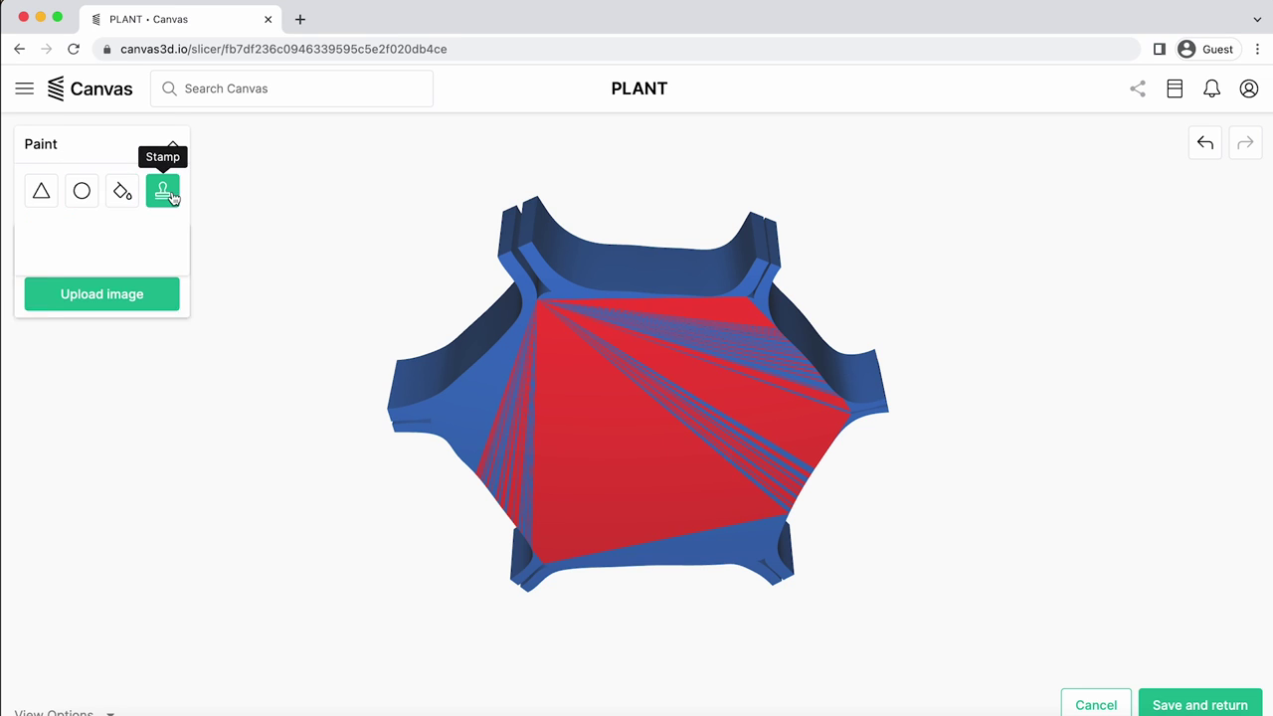
{"action": "left_click", "coordinate": [51, 199]}
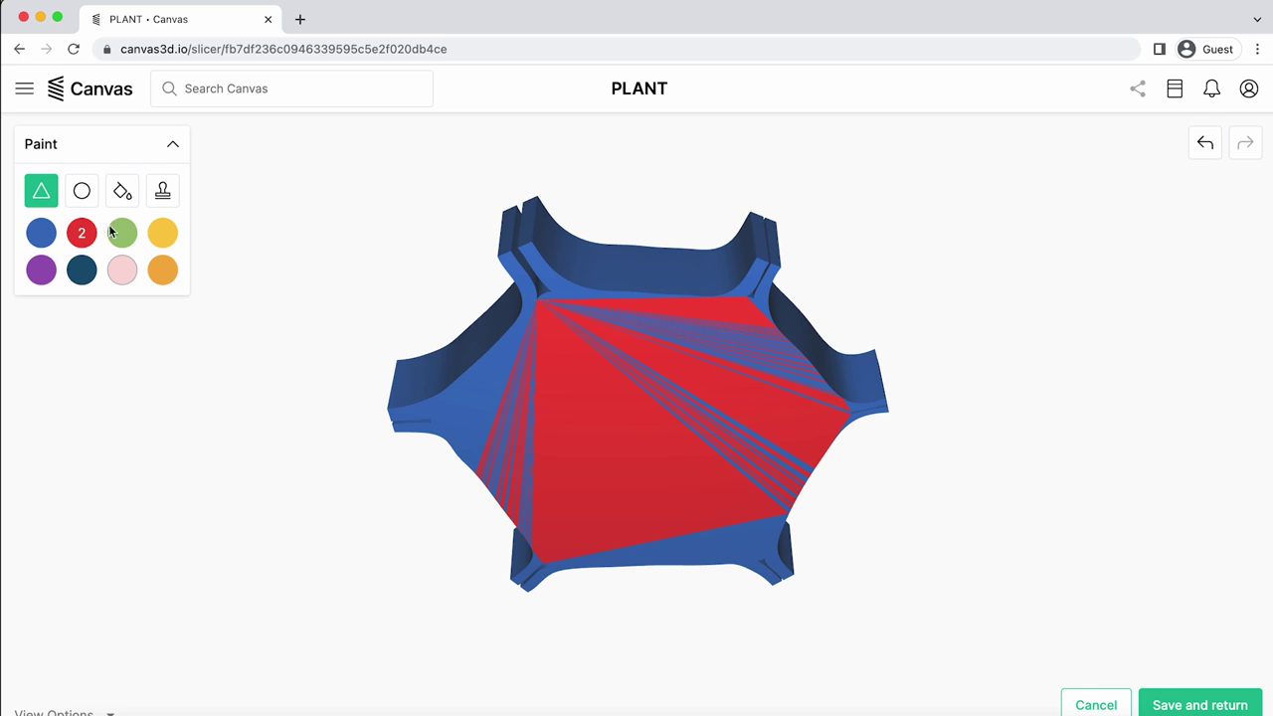
- Check the material profile options of Input 1 and try painting its blue onto the flat face with the Triangle tool
{"action": "left_click", "coordinate": [40, 244]}
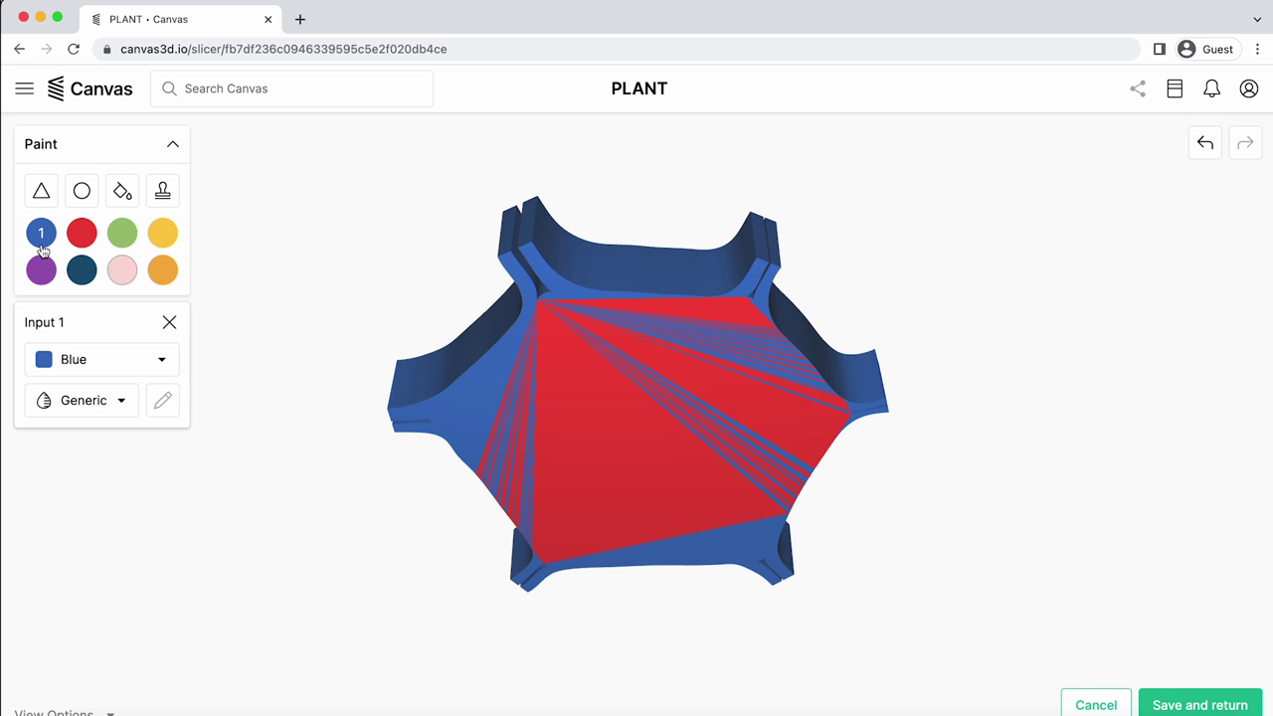
{"action": "left_click", "coordinate": [113, 402]}
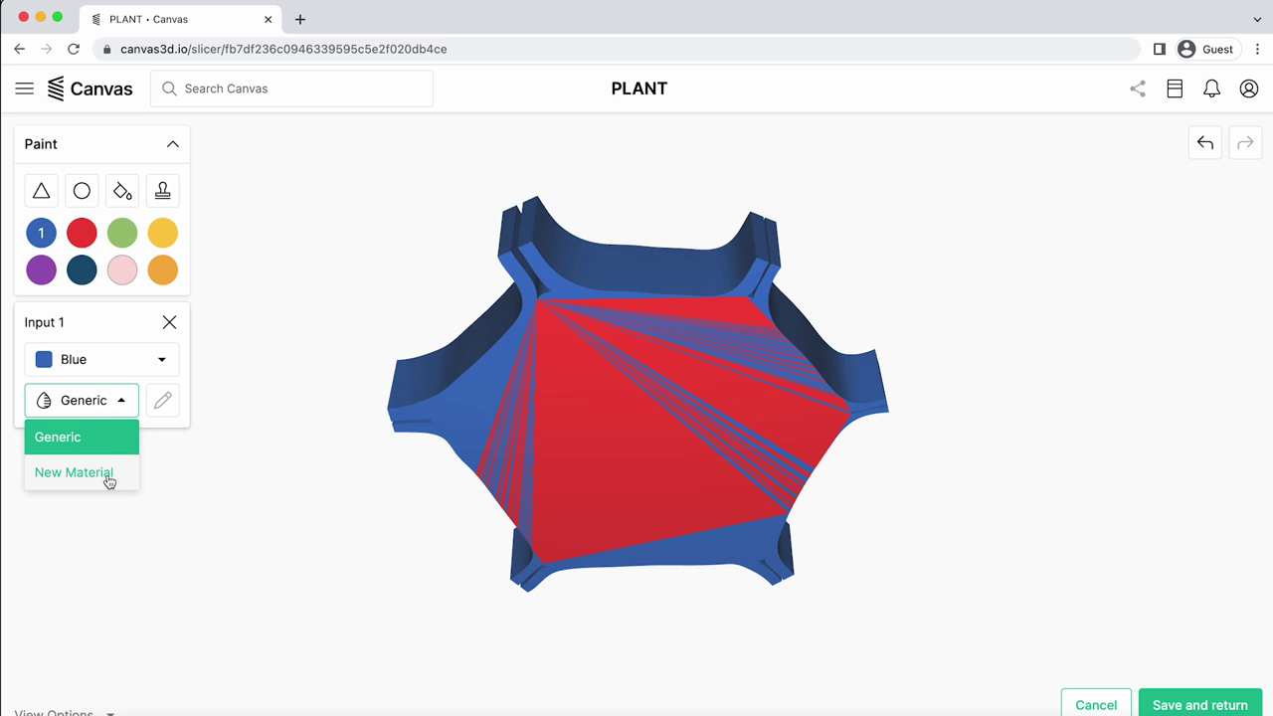
{"action": "left_click", "coordinate": [119, 404]}
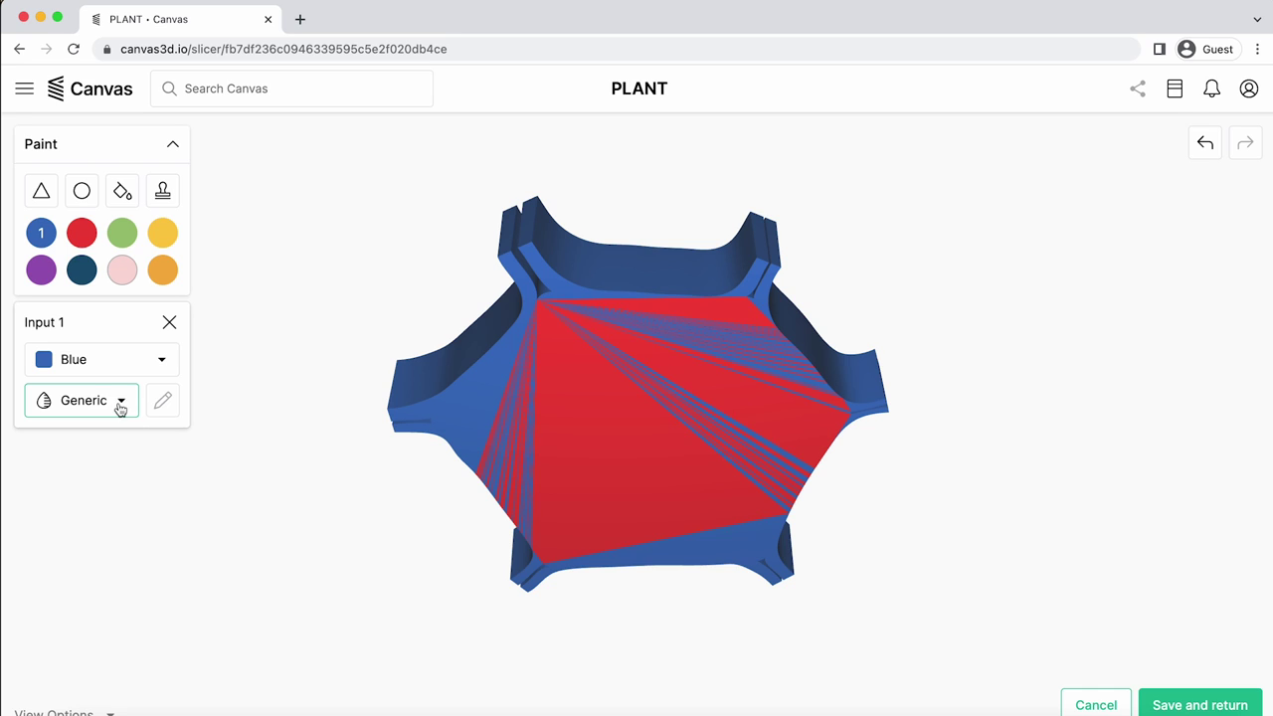
{"action": "left_click", "coordinate": [47, 202]}
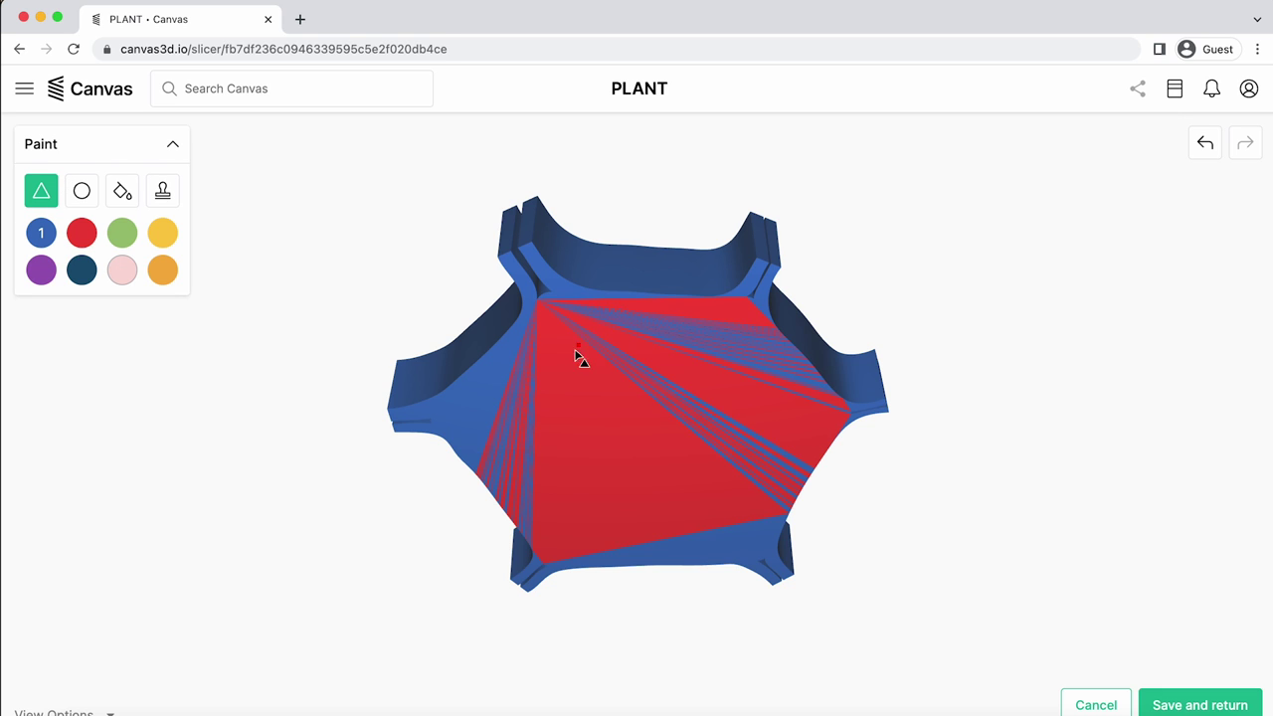
{"action": "mouse_move", "coordinate": [514, 390]}
{"action": "left_mouse_down"}
{"action": "mouse_move", "coordinate": [501, 392]}
{"action": "mouse_move", "coordinate": [540, 396]}
{"action": "left_mouse_up"}
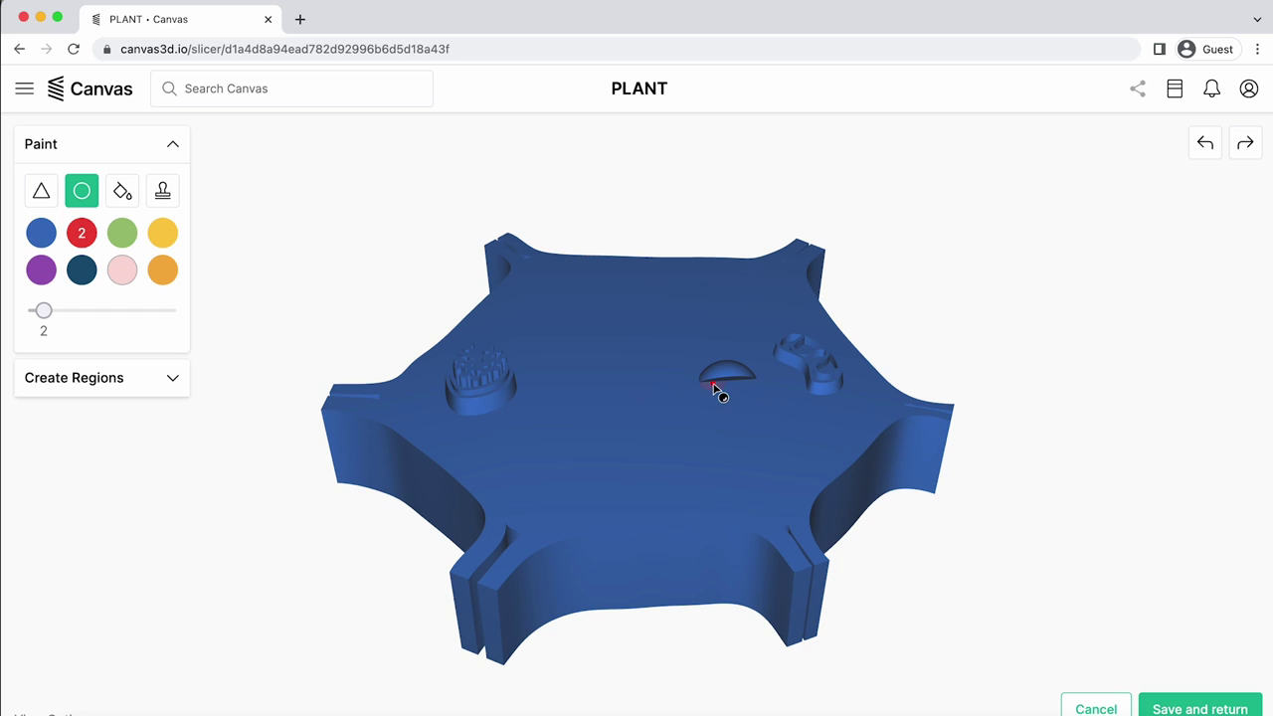
- Paint the small half-dome and the bristled oval organelle red with the circular brush at size 2
{"action": "left_click", "coordinate": [715, 378]}
{"action": "mouse_move", "coordinate": [715, 378]}
{"action": "left_mouse_down"}
{"action": "mouse_move", "coordinate": [745, 378]}
{"action": "mouse_move", "coordinate": [727, 372]}
{"action": "left_mouse_up"}
{"action": "mouse_move", "coordinate": [505, 399]}
{"action": "left_mouse_down"}
{"action": "mouse_move", "coordinate": [463, 391]}
{"action": "mouse_move", "coordinate": [483, 364]}
{"action": "mouse_move", "coordinate": [502, 375]}
{"action": "mouse_move", "coordinate": [477, 398]}
{"action": "mouse_move", "coordinate": [500, 372]}
{"action": "left_mouse_up"}
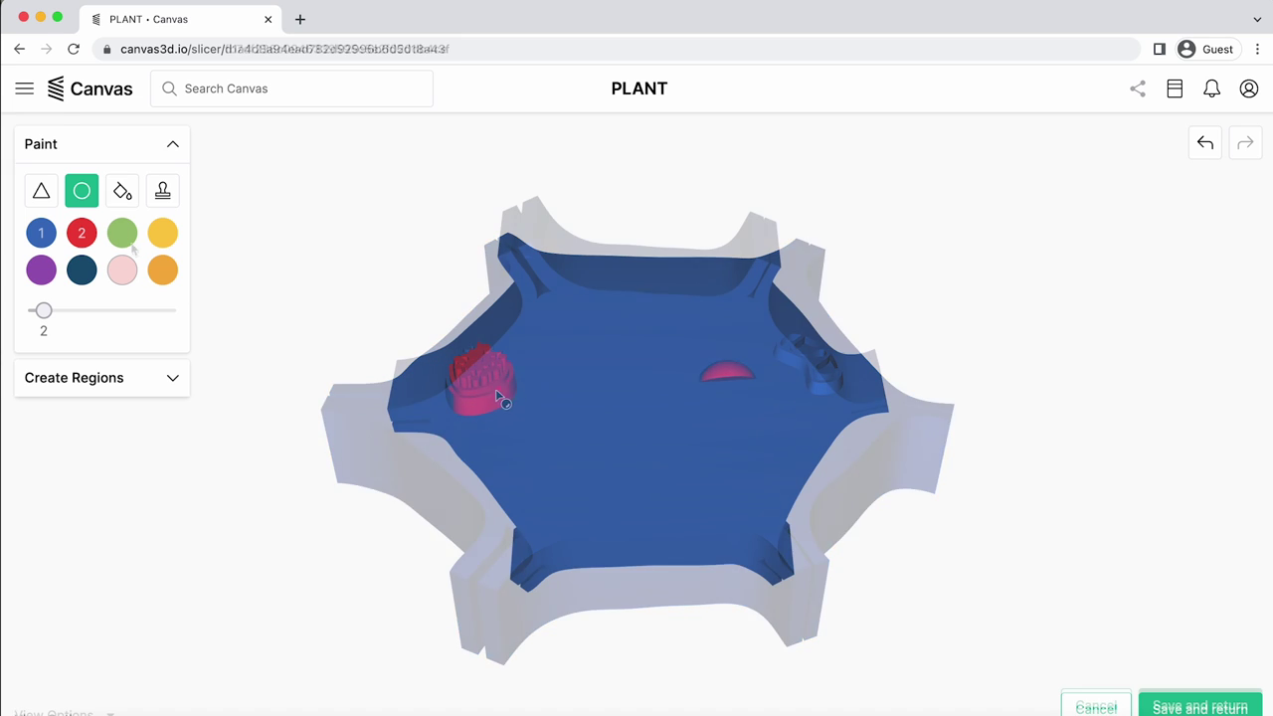
- Fill the whole PLANT_1 surface with the green of Input 3 and examine the Stamp tool
{"action": "left_click", "coordinate": [120, 191]}
{"action": "left_click", "coordinate": [162, 191]}
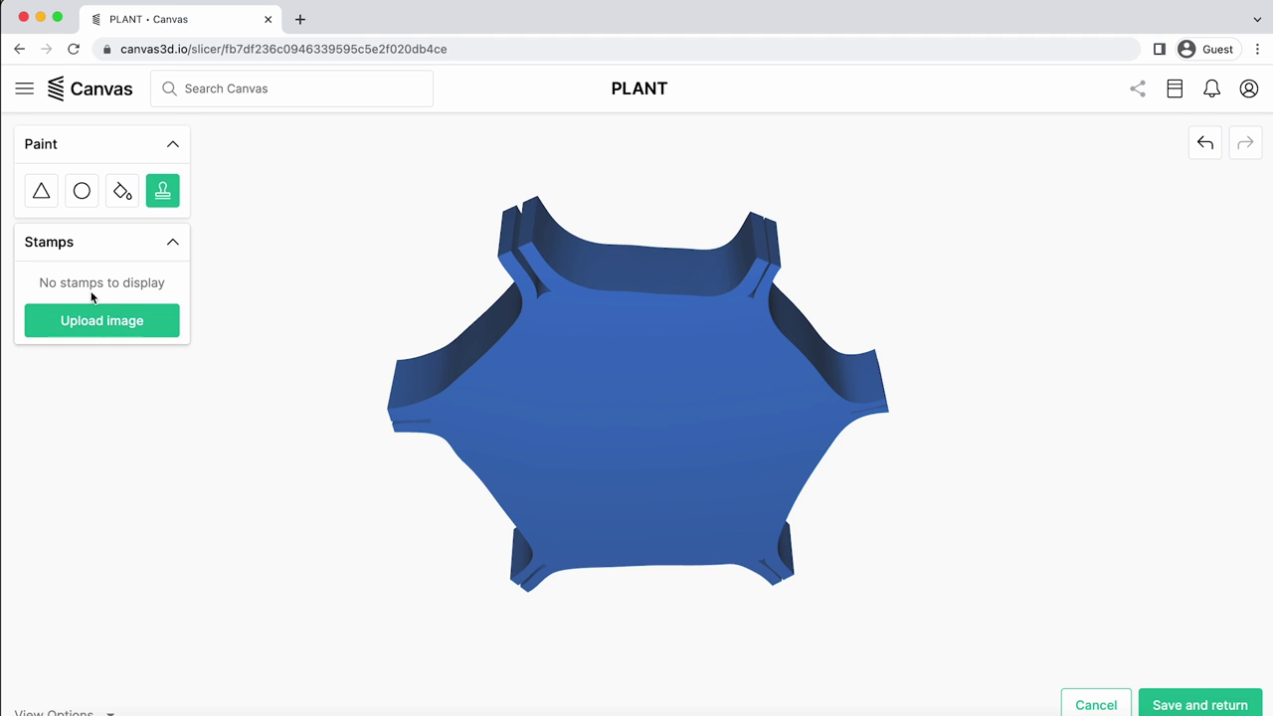
{"action": "left_click", "coordinate": [118, 194]}
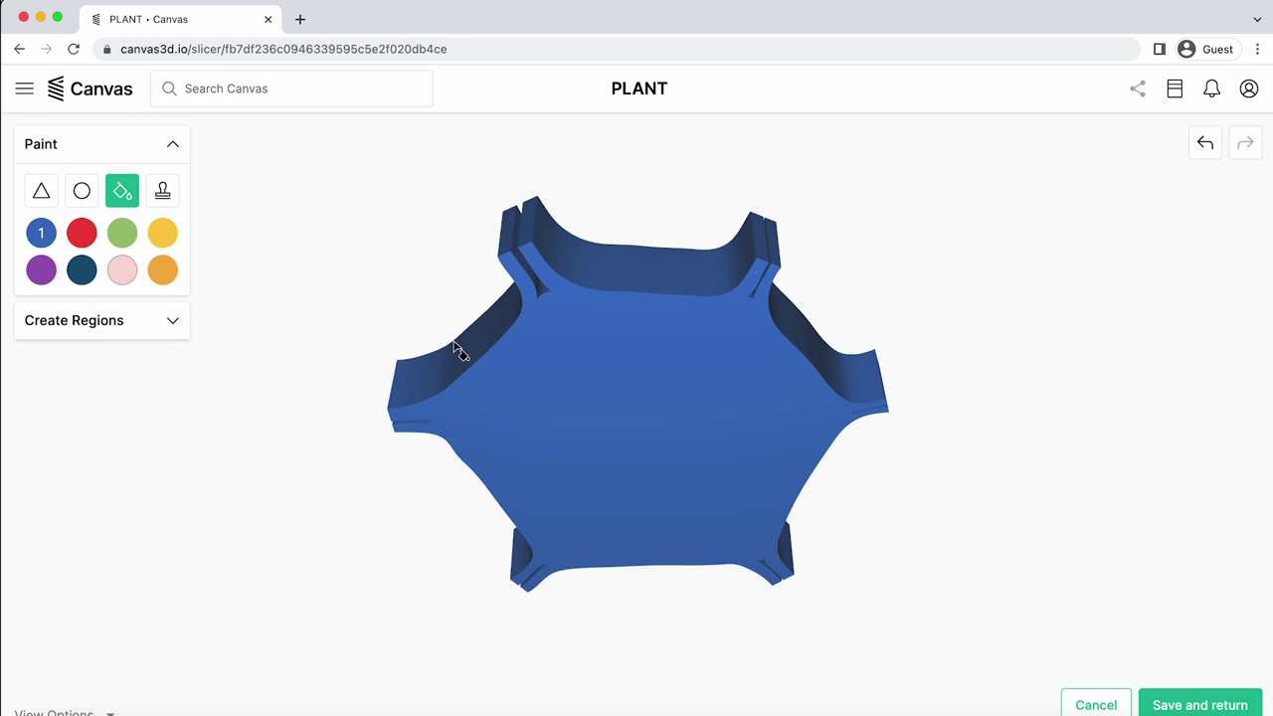
{"action": "left_click", "coordinate": [122, 233]}
{"action": "left_click", "coordinate": [607, 419]}
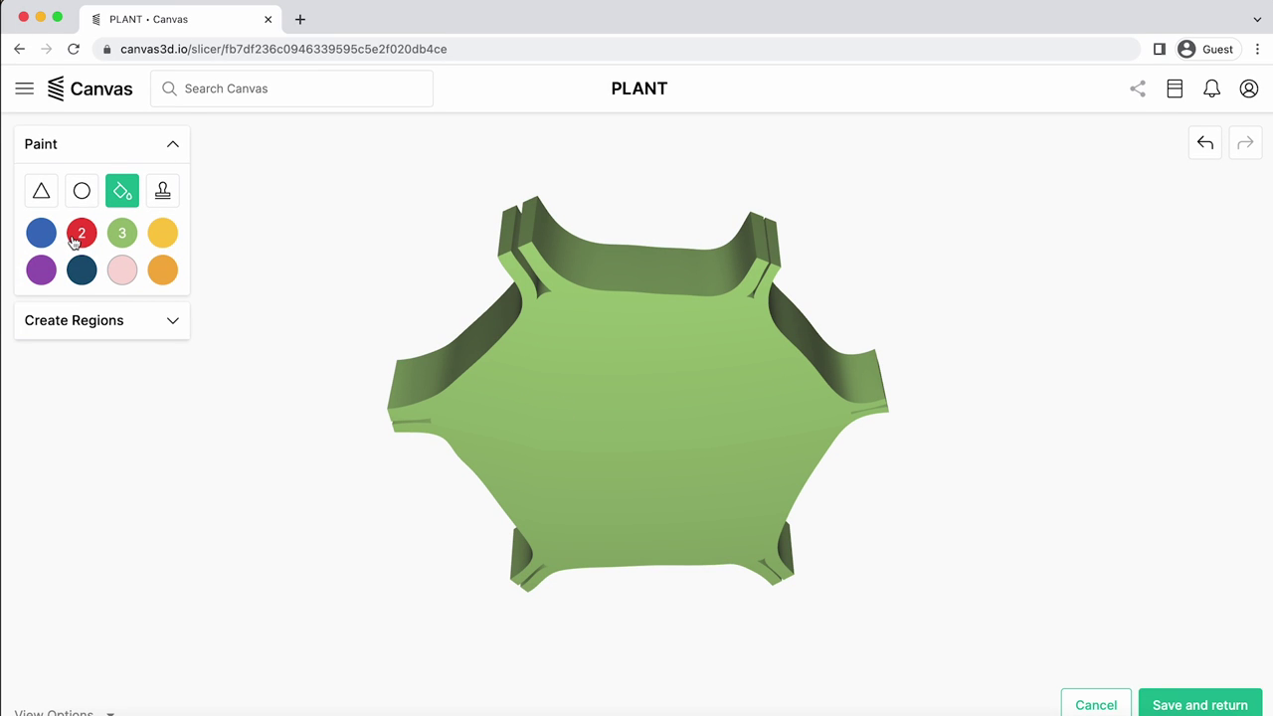
{"action": "left_click", "coordinate": [164, 191]}
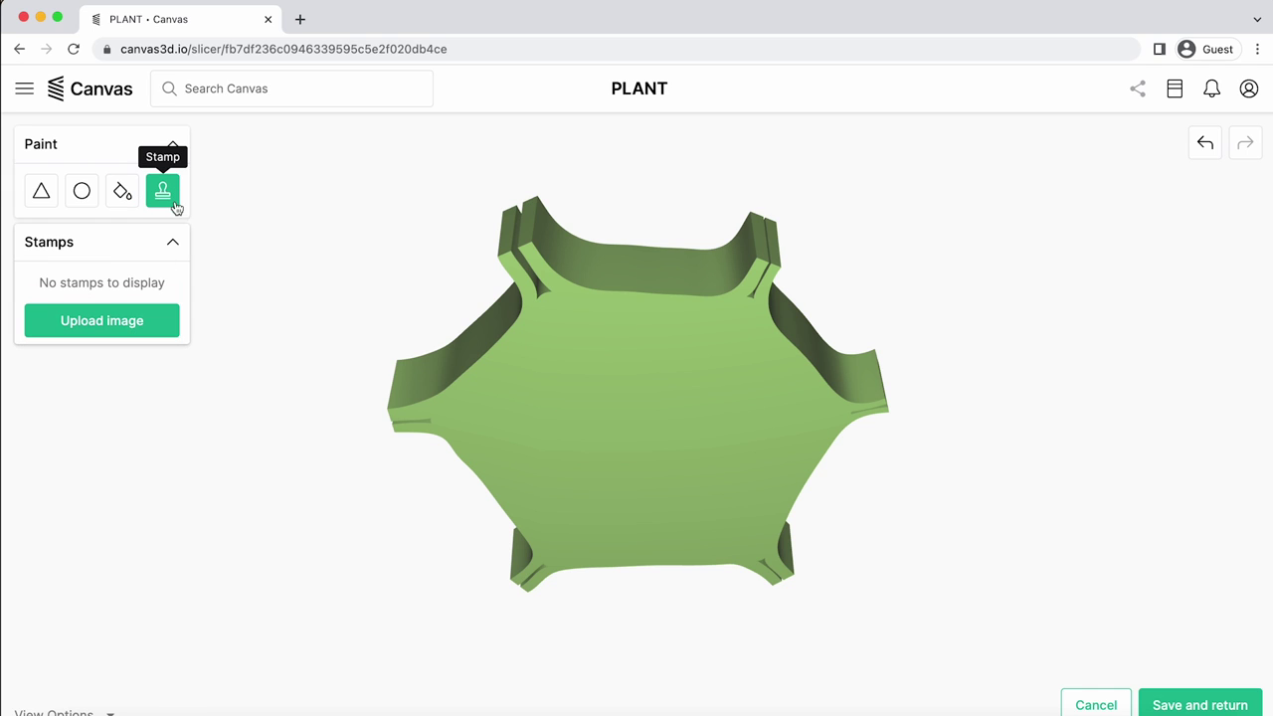
{"action": "left_click", "coordinate": [164, 191]}
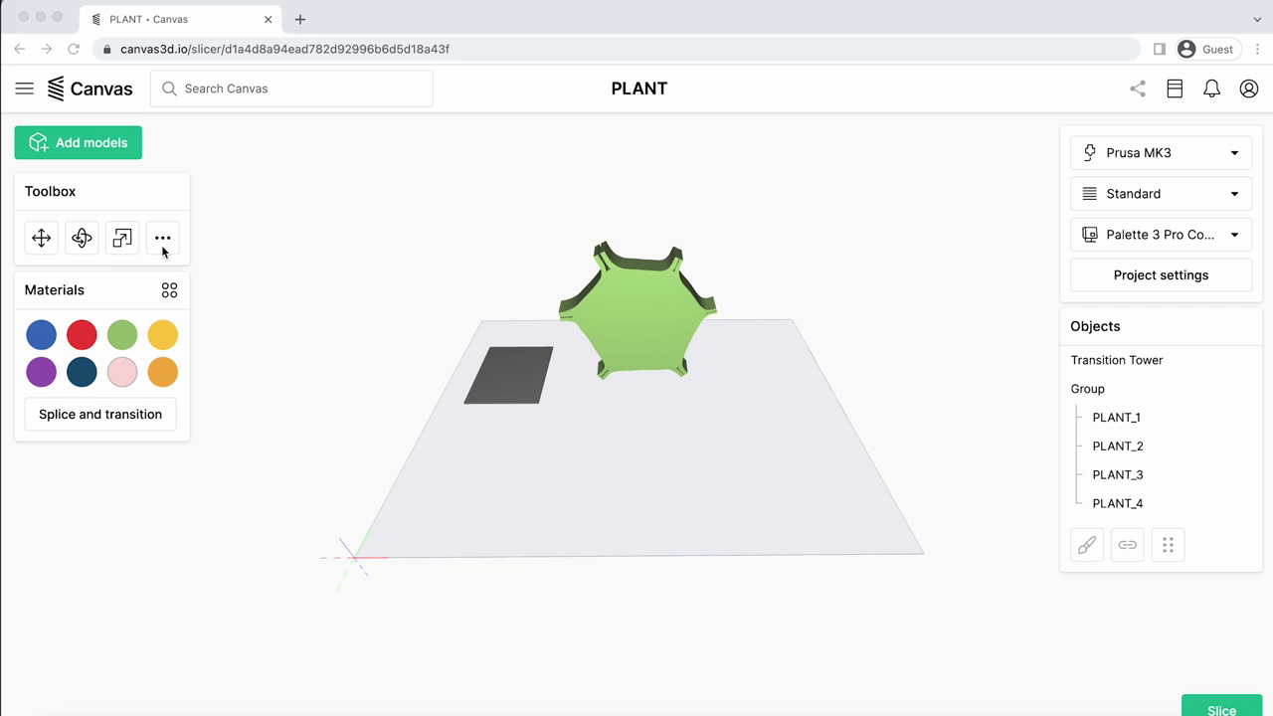
- Lay the plant model group's large flat face onto the print bed
{"action": "left_click", "coordinate": [163, 239]}
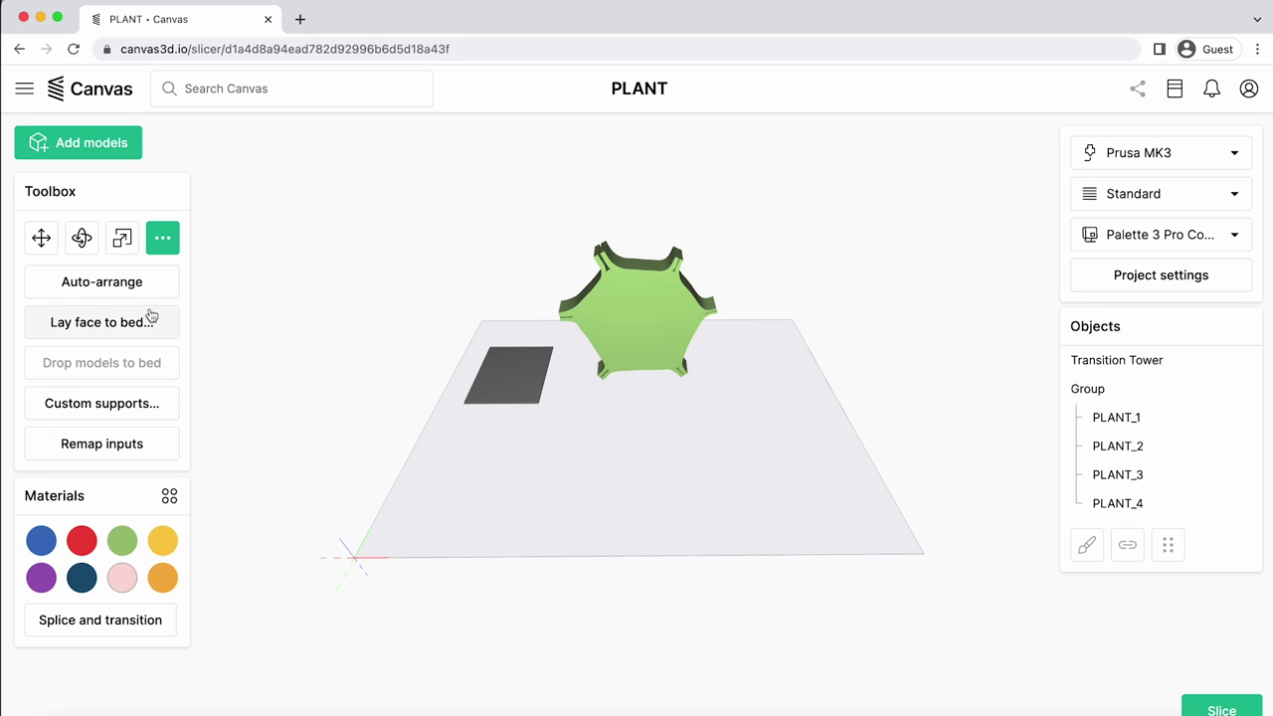
{"action": "left_click", "coordinate": [62, 332]}
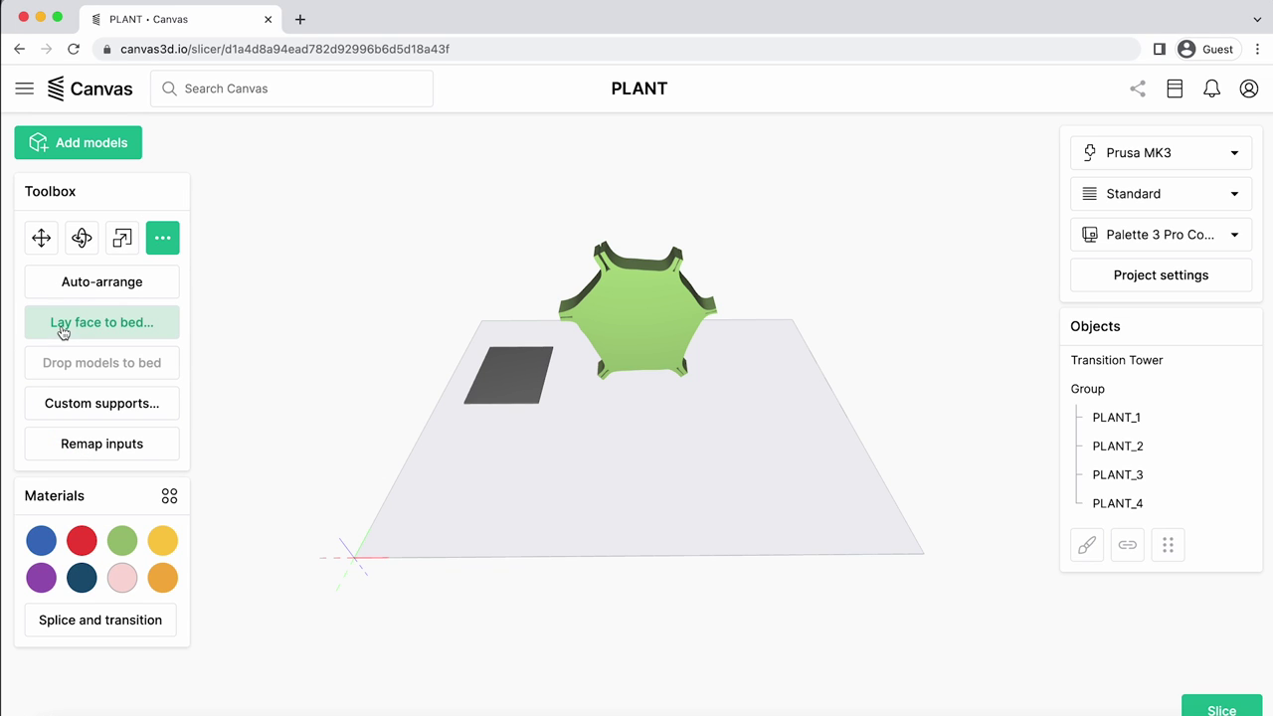
{"action": "left_click", "coordinate": [647, 337]}
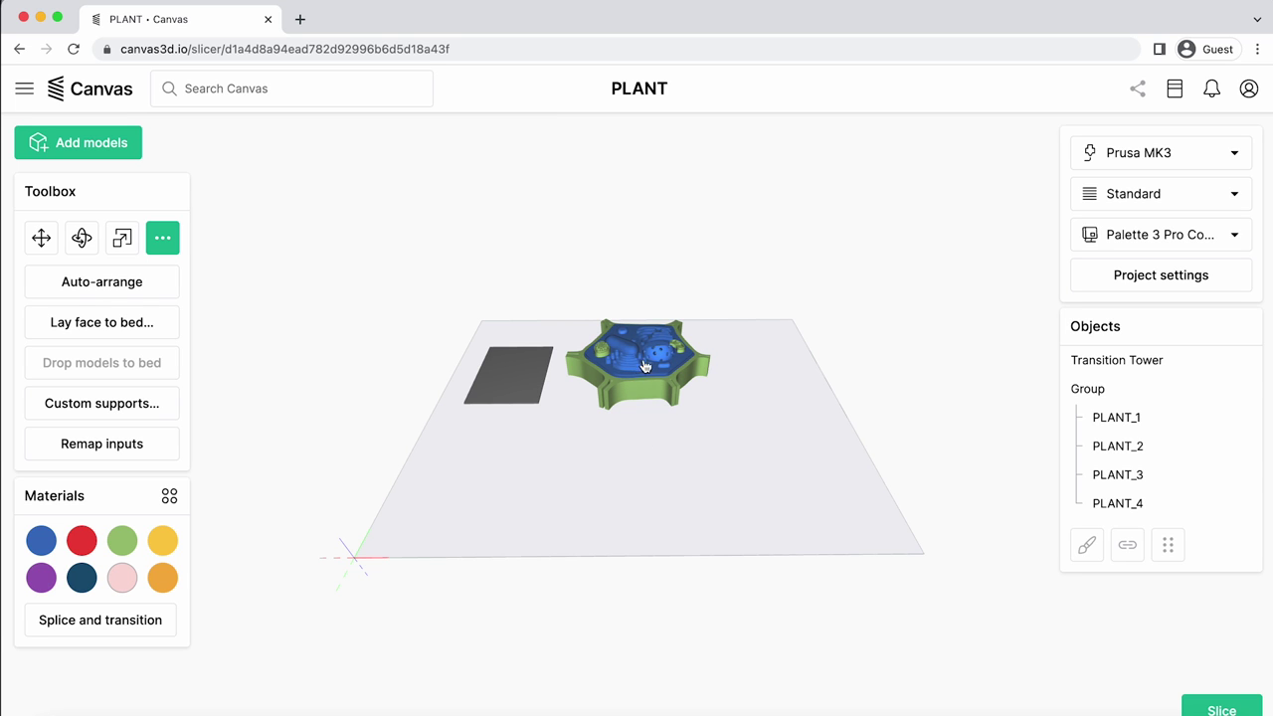
{"action": "scroll", "coordinate": [648, 348], "scroll_direction": "up", "scroll_amount": 5}
{"action": "scroll", "coordinate": [637, 268], "scroll_direction": "down", "scroll_amount": 2}
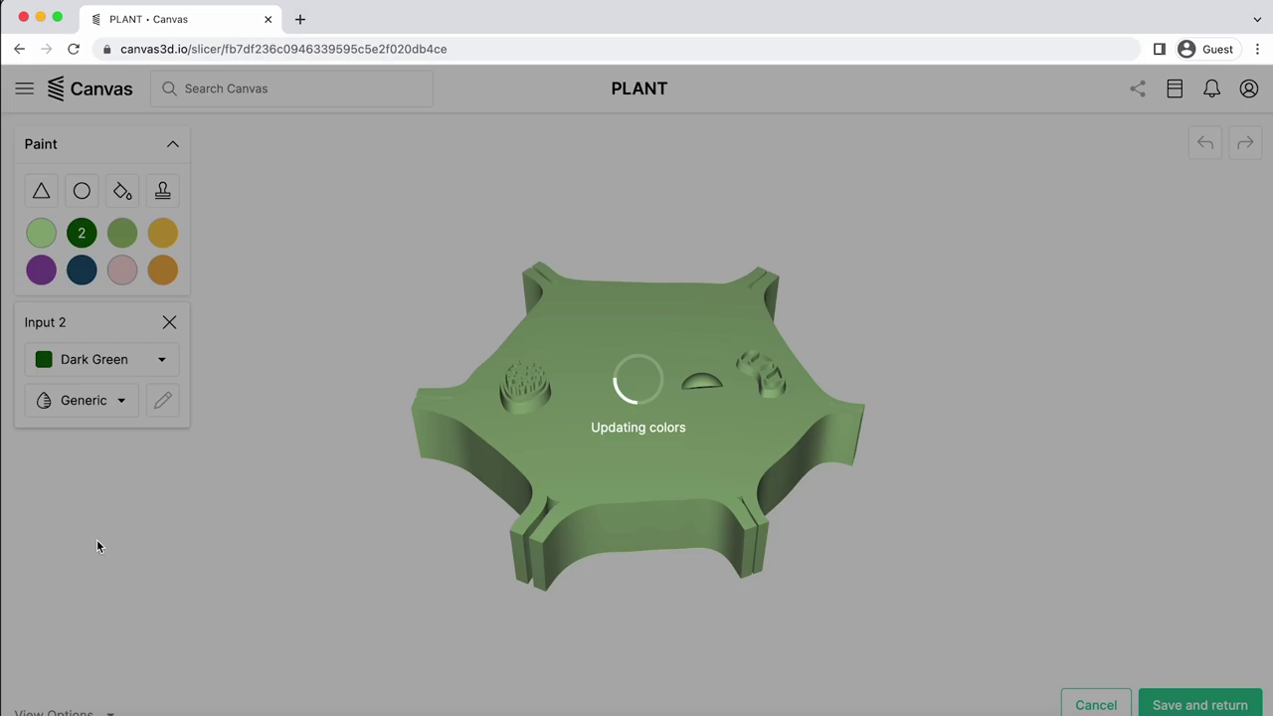
- Set Input 5 to a dark purple, Input 6 to a pale turquoise and Input 7 to White, leaving Input 4 Yellow
{"action": "left_click", "coordinate": [163, 232]}
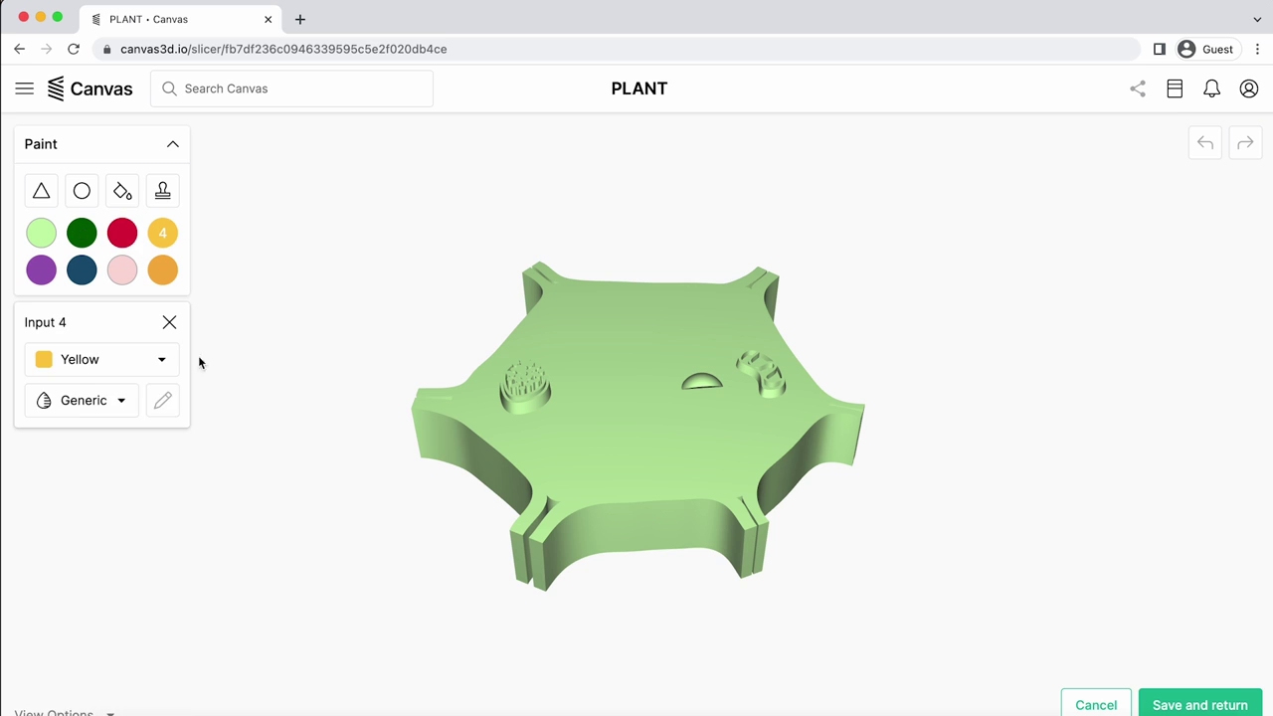
{"action": "left_click", "coordinate": [40, 270]}
{"action": "left_click", "coordinate": [82, 270]}
{"action": "left_click", "coordinate": [163, 400]}
{"action": "left_click", "coordinate": [776, 563]}
{"action": "left_click", "coordinate": [121, 269]}
{"action": "left_click", "coordinate": [99, 359]}
{"action": "left_click", "coordinate": [90, 697]}
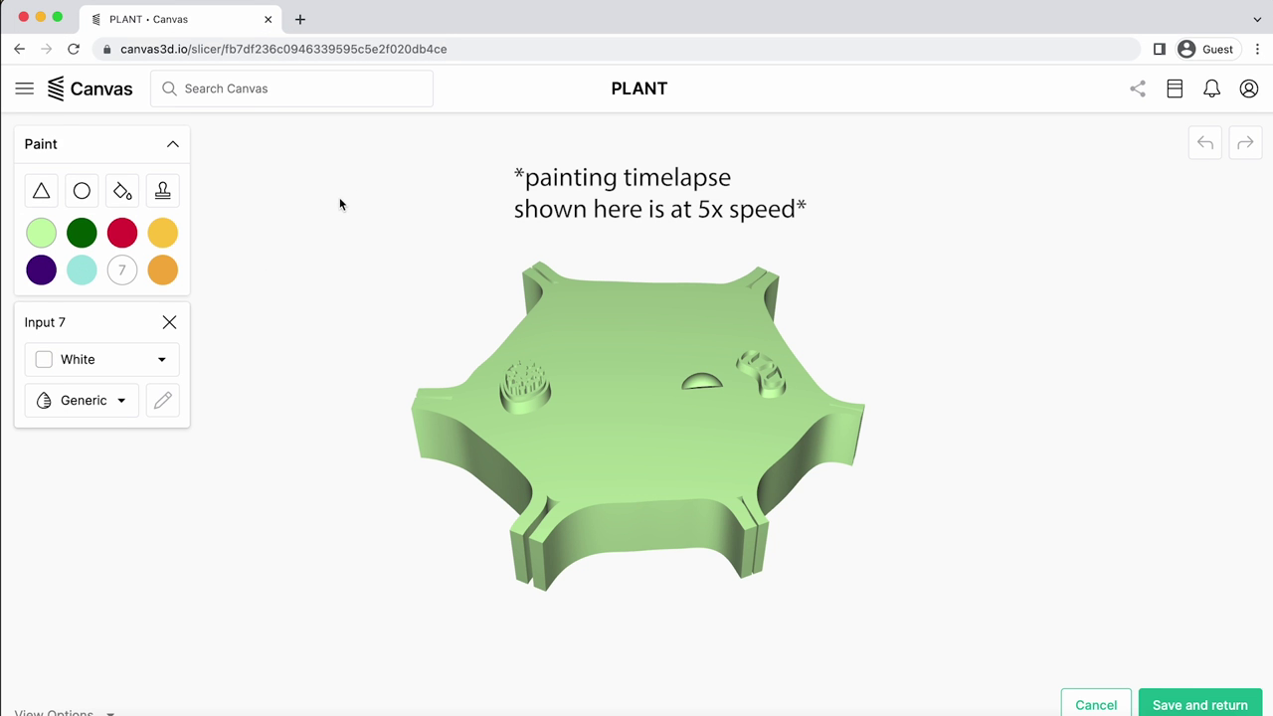
- Set Input 8 to orange and fill the bristled oval organelle dark green and the small half-dome red
{"action": "left_click", "coordinate": [163, 269]}
{"action": "left_click", "coordinate": [84, 462]}
{"action": "left_click", "coordinate": [121, 190]}
{"action": "left_click", "coordinate": [82, 231]}
{"action": "left_click", "coordinate": [524, 386]}
{"action": "left_click", "coordinate": [121, 232]}
{"action": "left_click", "coordinate": [701, 381]}
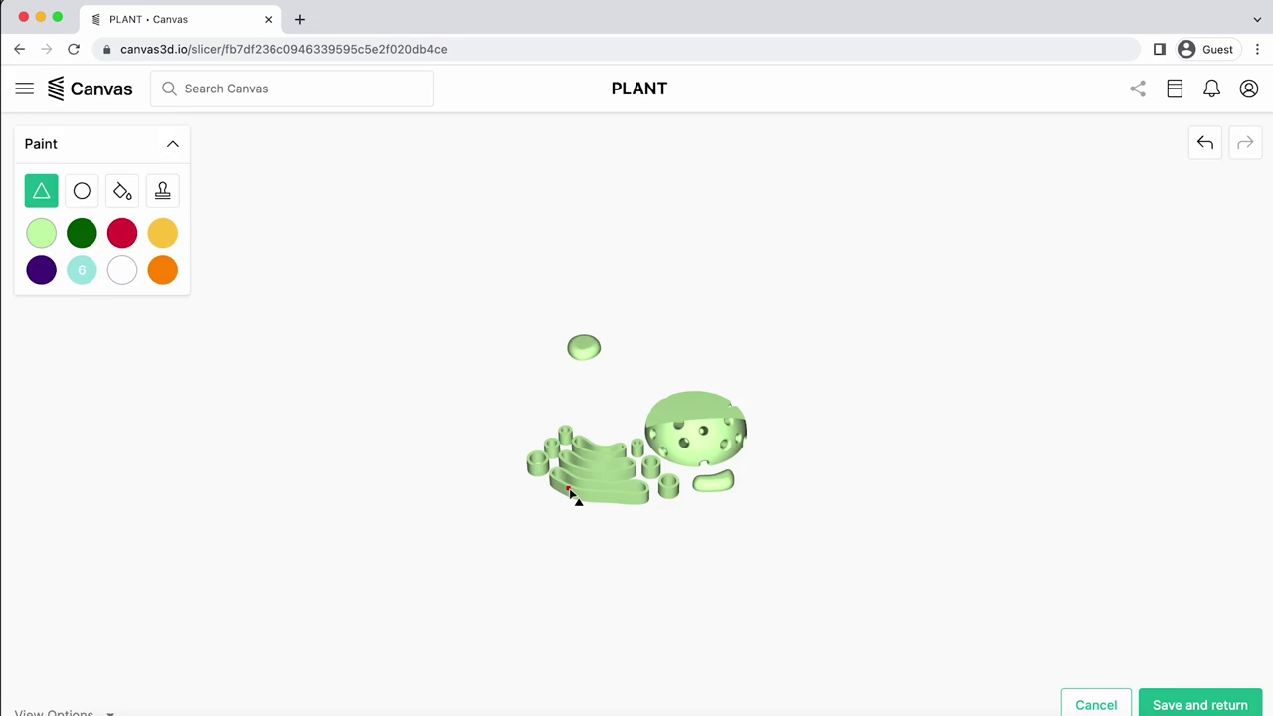
- Fill the curved stack and small rings pale turquoise, the perforated sphere orange and the small rounded organelles yellow, and save the painting
{"action": "left_click", "coordinate": [122, 190]}
{"action": "left_click", "coordinate": [81, 270]}
{"action": "left_click", "coordinate": [597, 477]}
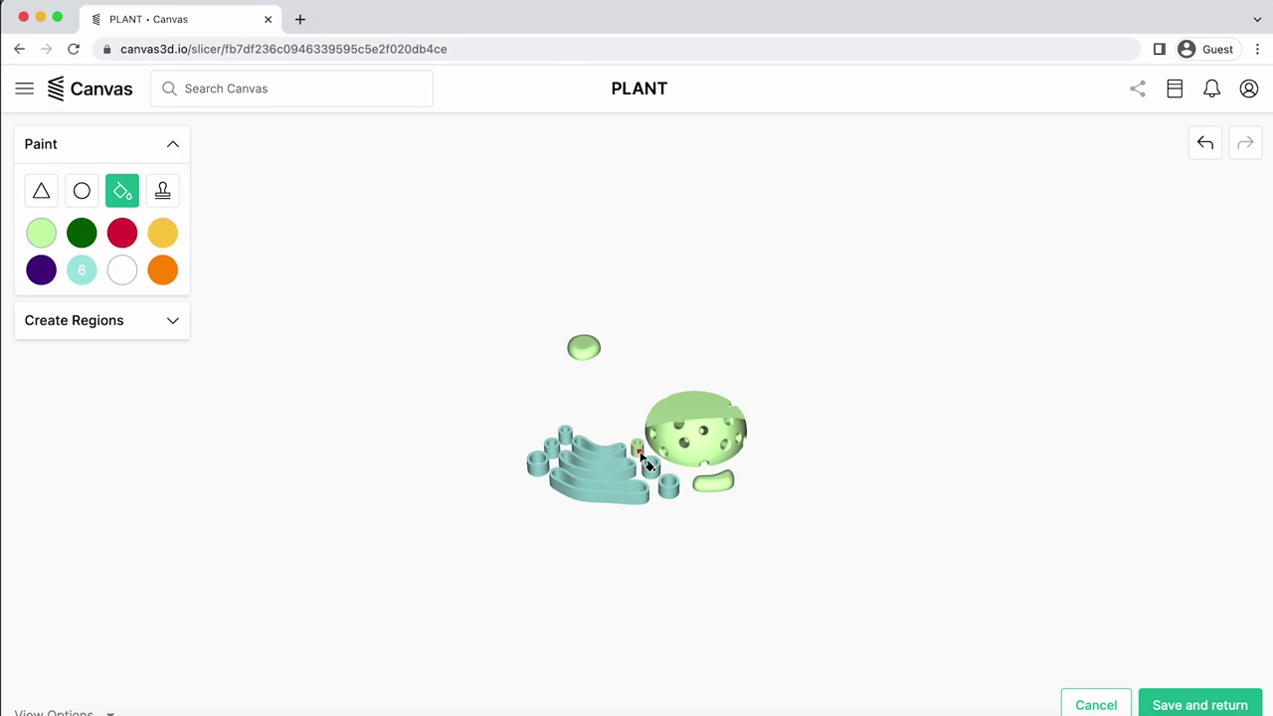
{"action": "left_click", "coordinate": [163, 270]}
{"action": "left_click", "coordinate": [696, 428]}
{"action": "left_click", "coordinate": [163, 231]}
{"action": "left_click", "coordinate": [583, 347]}
{"action": "left_click", "coordinate": [1200, 705]}
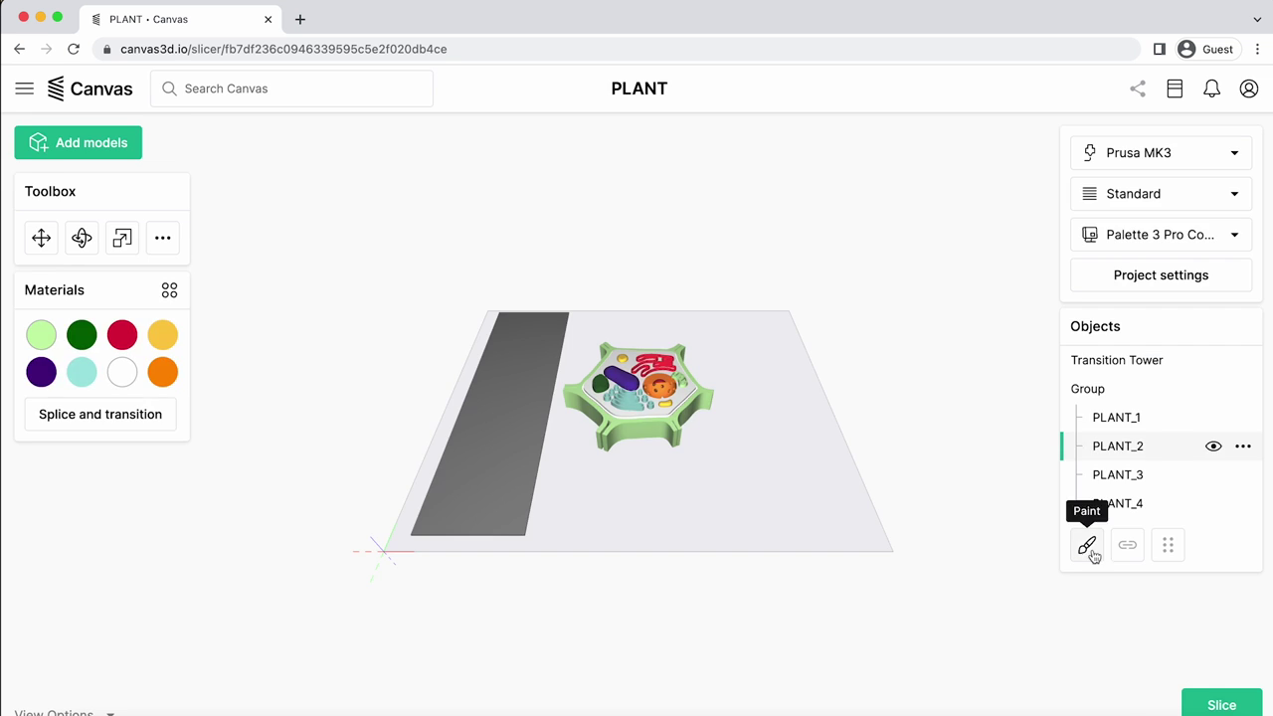
- Paint dark green along the outer edge of PLANT_2 with the circular brush
{"action": "left_click", "coordinate": [1087, 544]}
{"action": "left_click", "coordinate": [82, 190]}
{"action": "left_click", "coordinate": [82, 231]}
{"action": "mouse_move", "coordinate": [756, 398]}
{"action": "left_mouse_down"}
{"action": "mouse_move", "coordinate": [575, 530]}
{"action": "mouse_move", "coordinate": [580, 517]}
{"action": "left_mouse_up"}
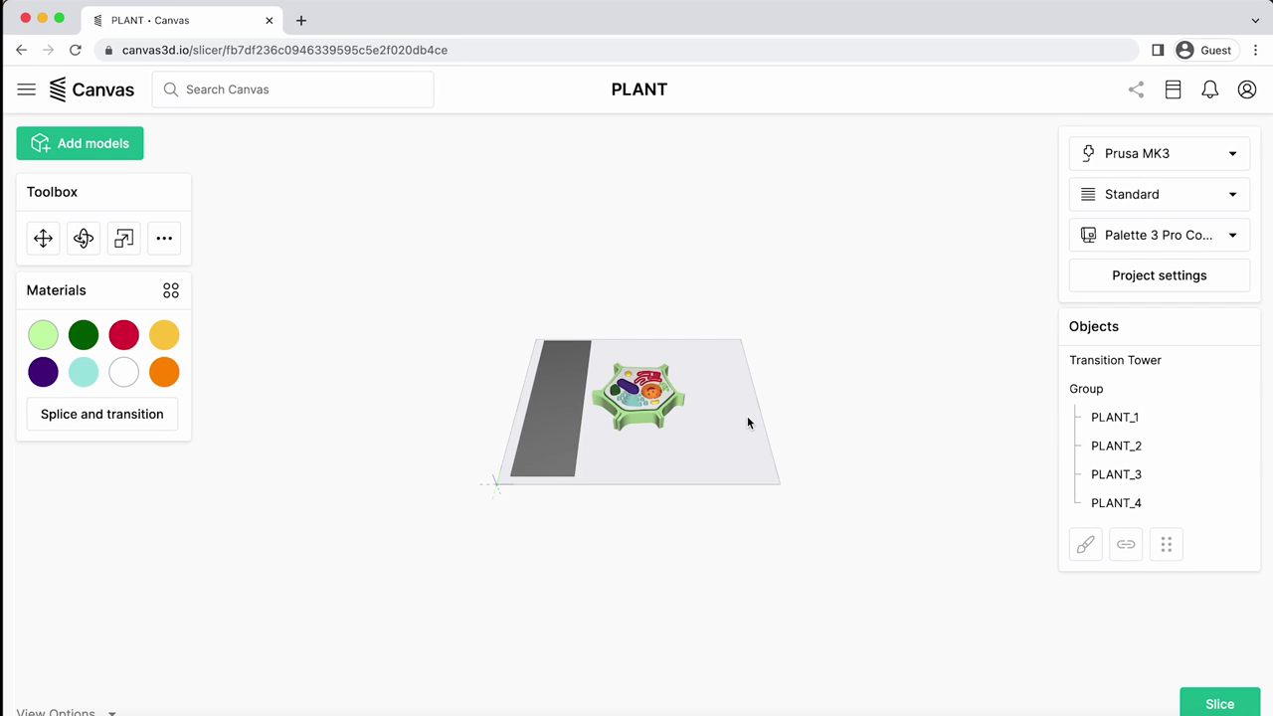
- Change the slicer to Slic3r (experimental) in the project settings
{"action": "scroll", "coordinate": [748, 421], "scroll_direction": "up", "scroll_amount": 3}
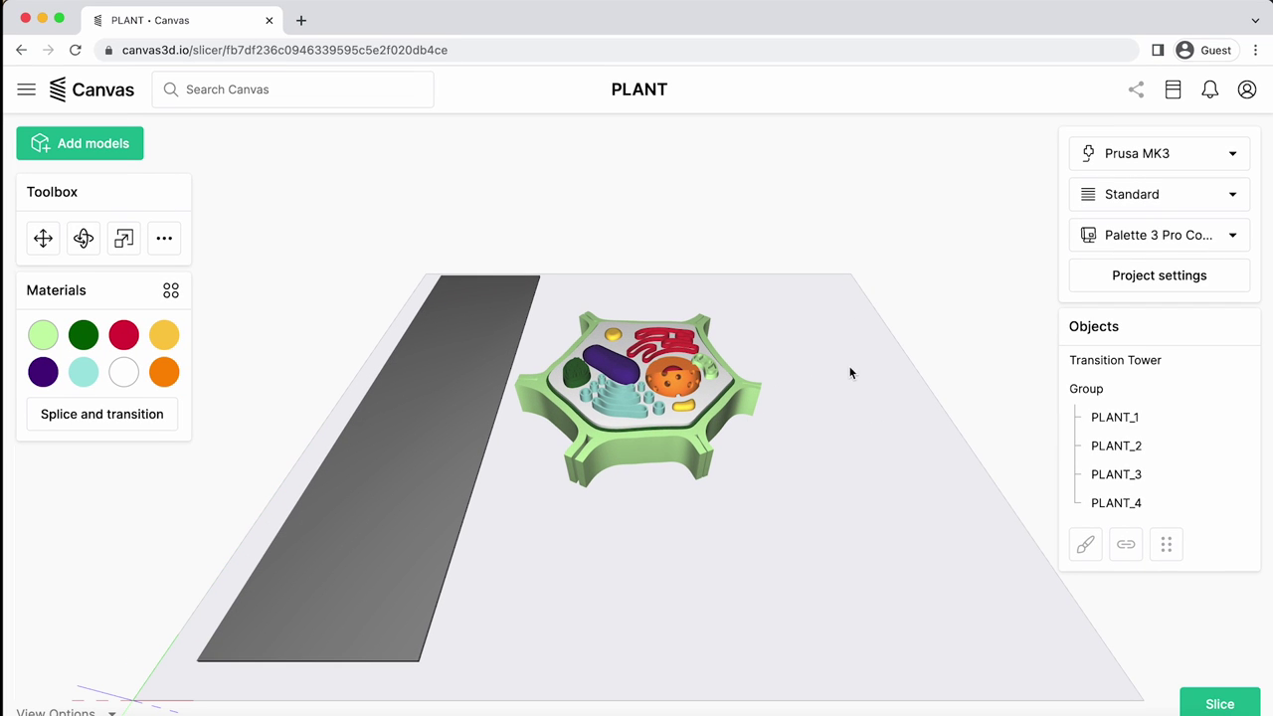
{"action": "right_click_drag", "start_coordinate": [849, 369], "coordinate": [836, 369]}
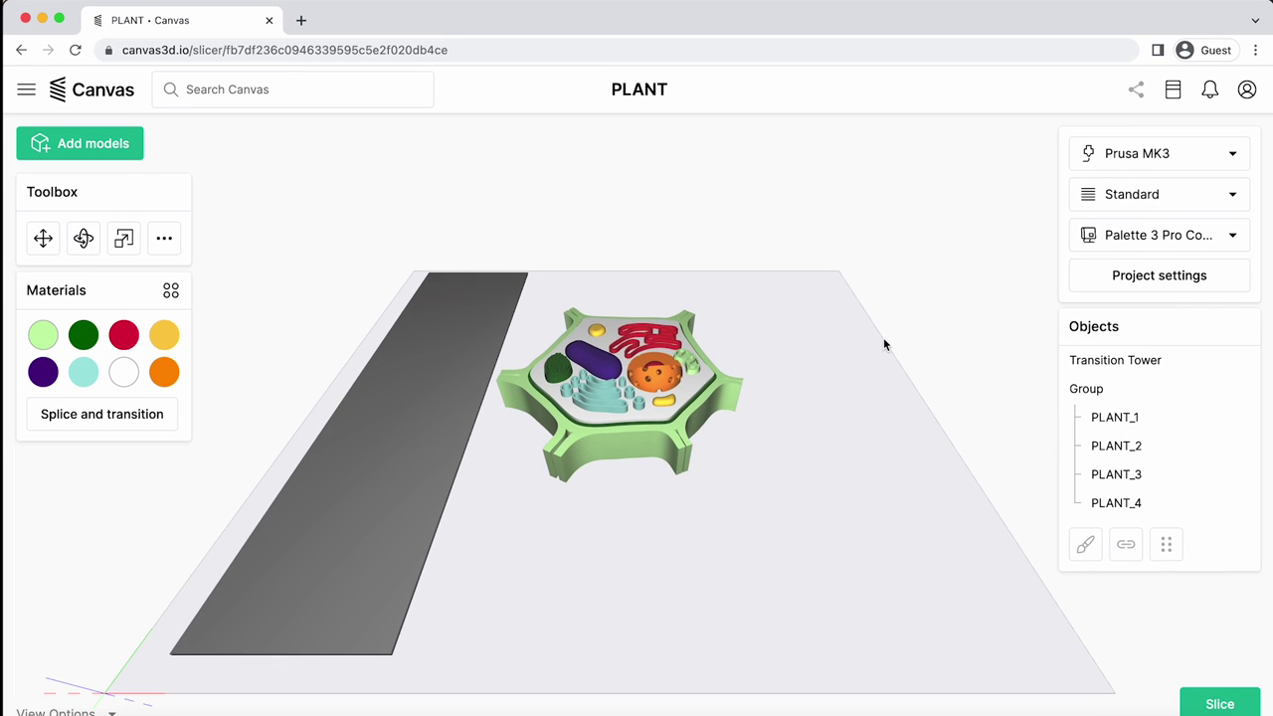
{"action": "left_click_drag", "start_coordinate": [884, 337], "coordinate": [887, 373]}
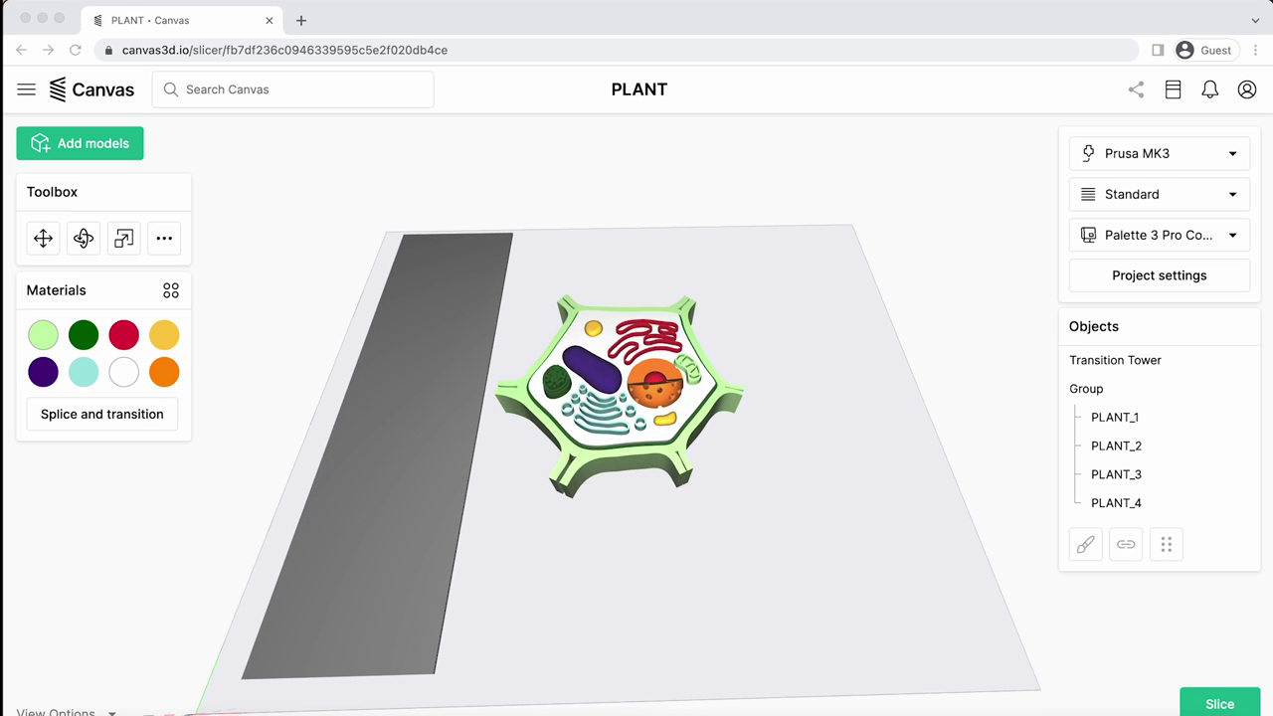
{"action": "left_click", "coordinate": [1113, 283]}
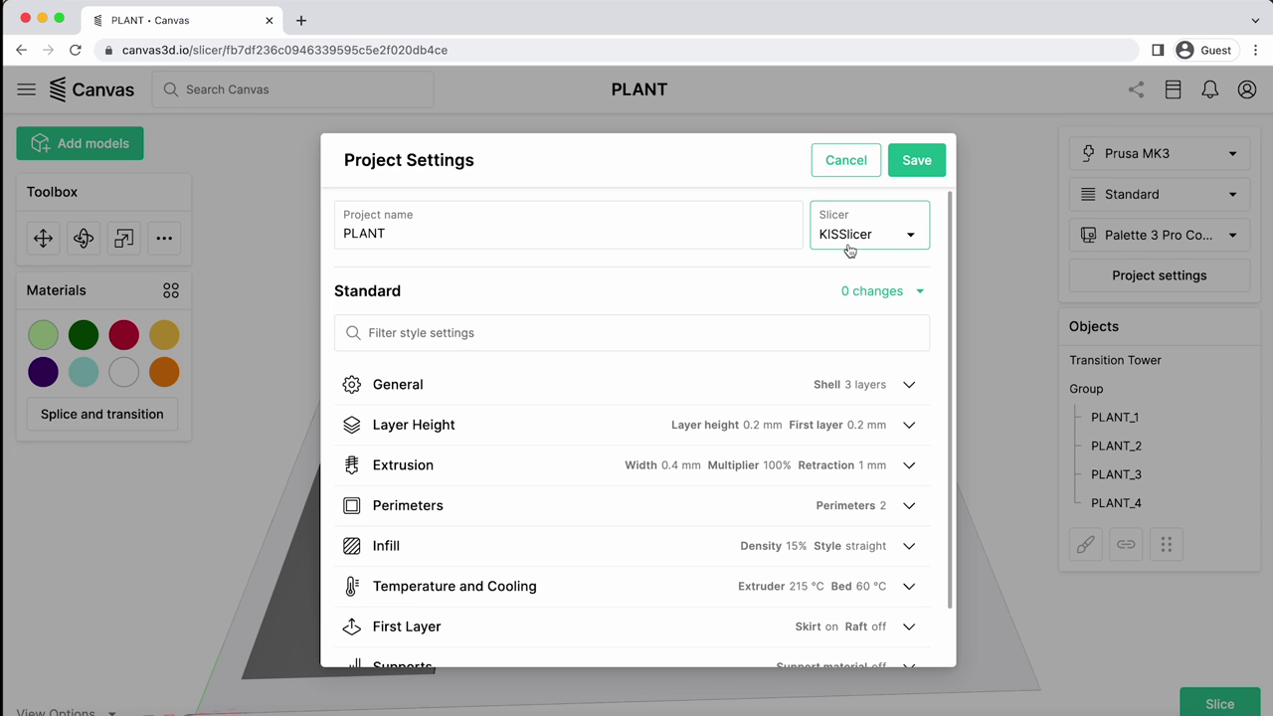
{"action": "left_click", "coordinate": [875, 243]}
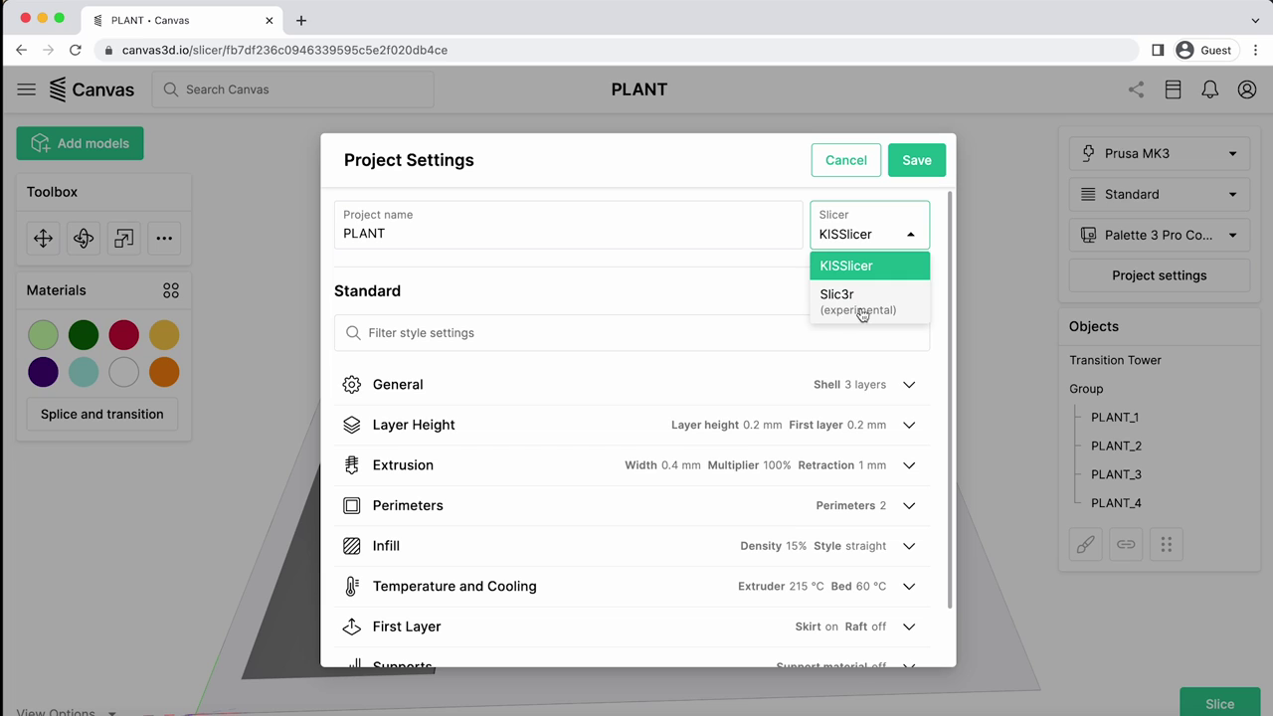
{"action": "left_click", "coordinate": [873, 302]}
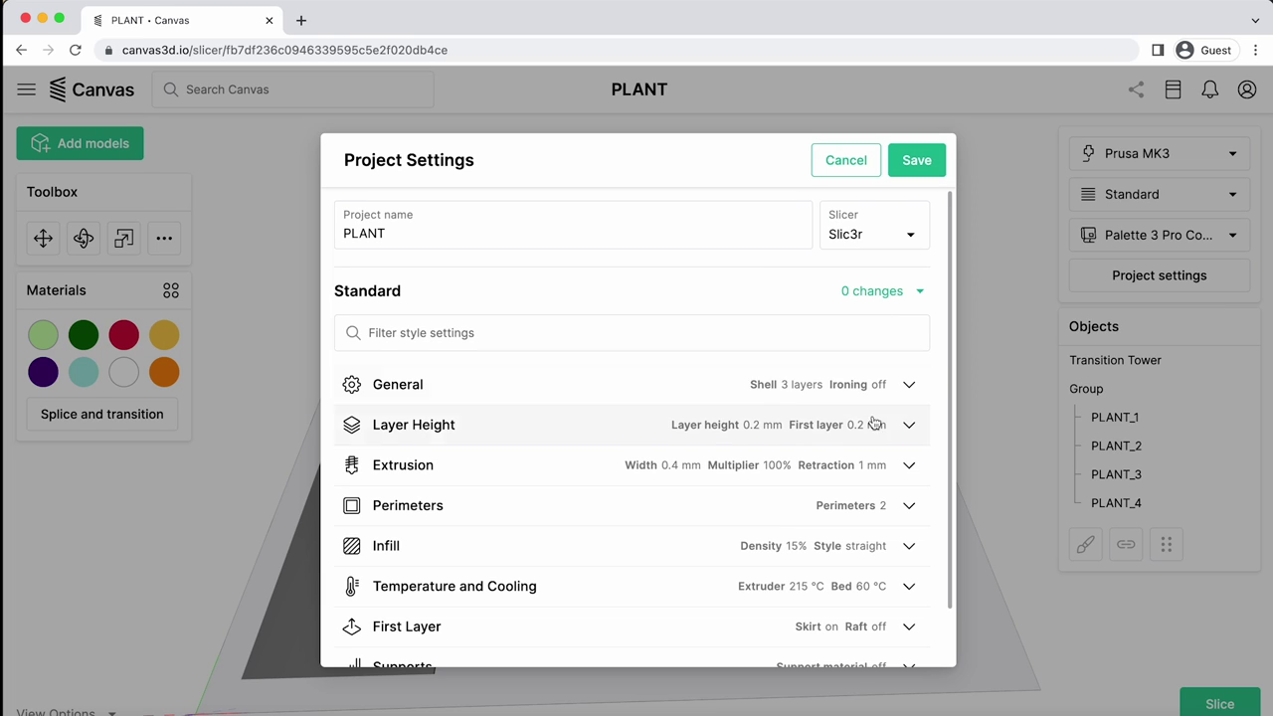
{"action": "left_click", "coordinate": [893, 237]}
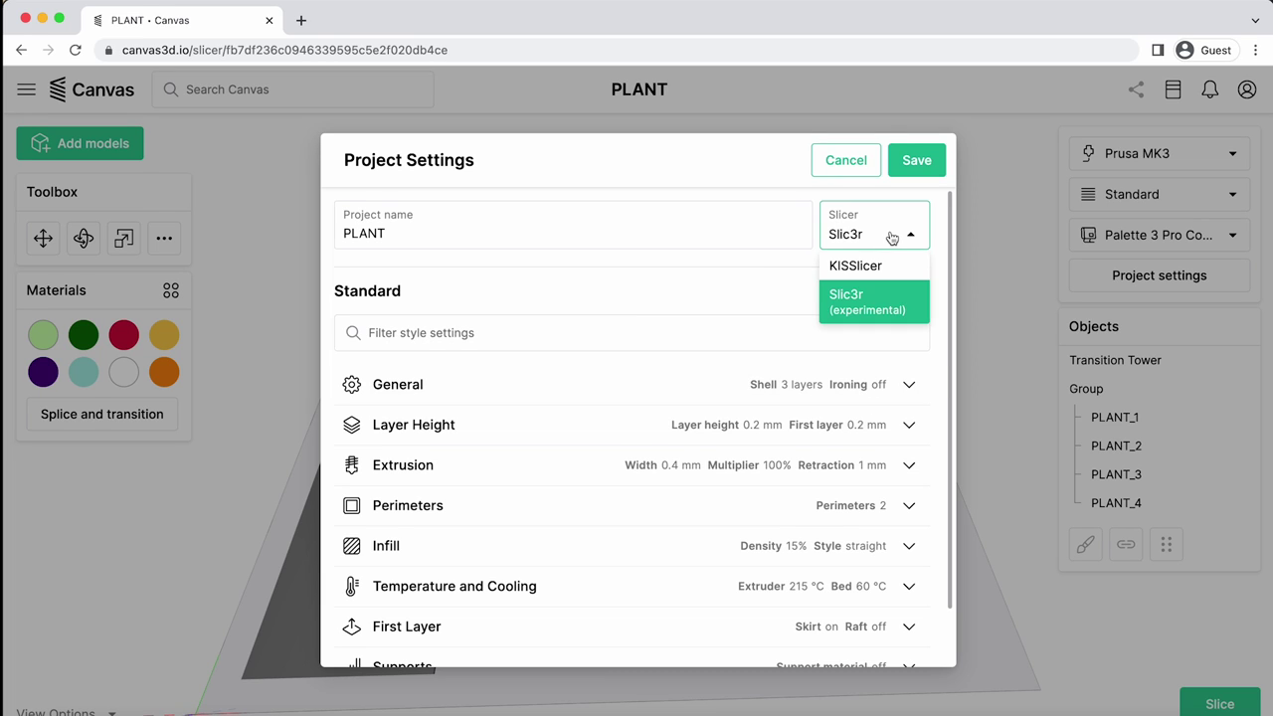
{"action": "left_click", "coordinate": [871, 265]}
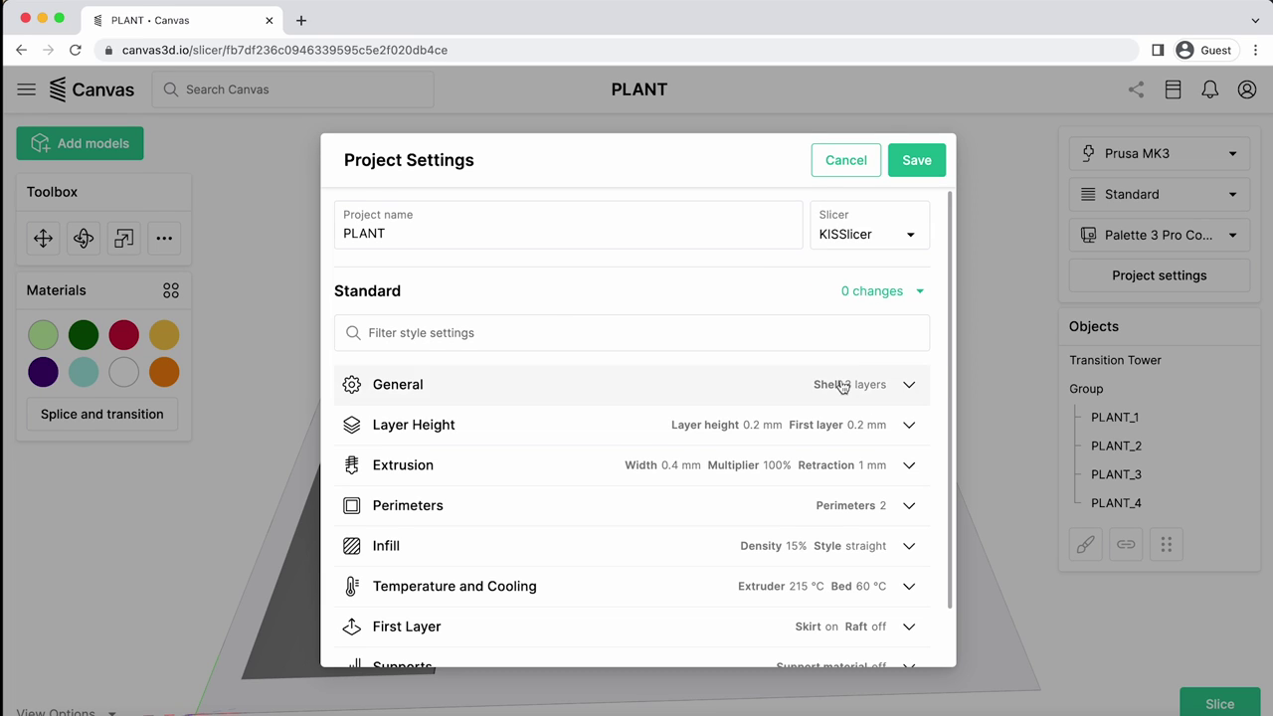
{"action": "left_click", "coordinate": [875, 233]}
{"action": "left_click", "coordinate": [868, 298]}
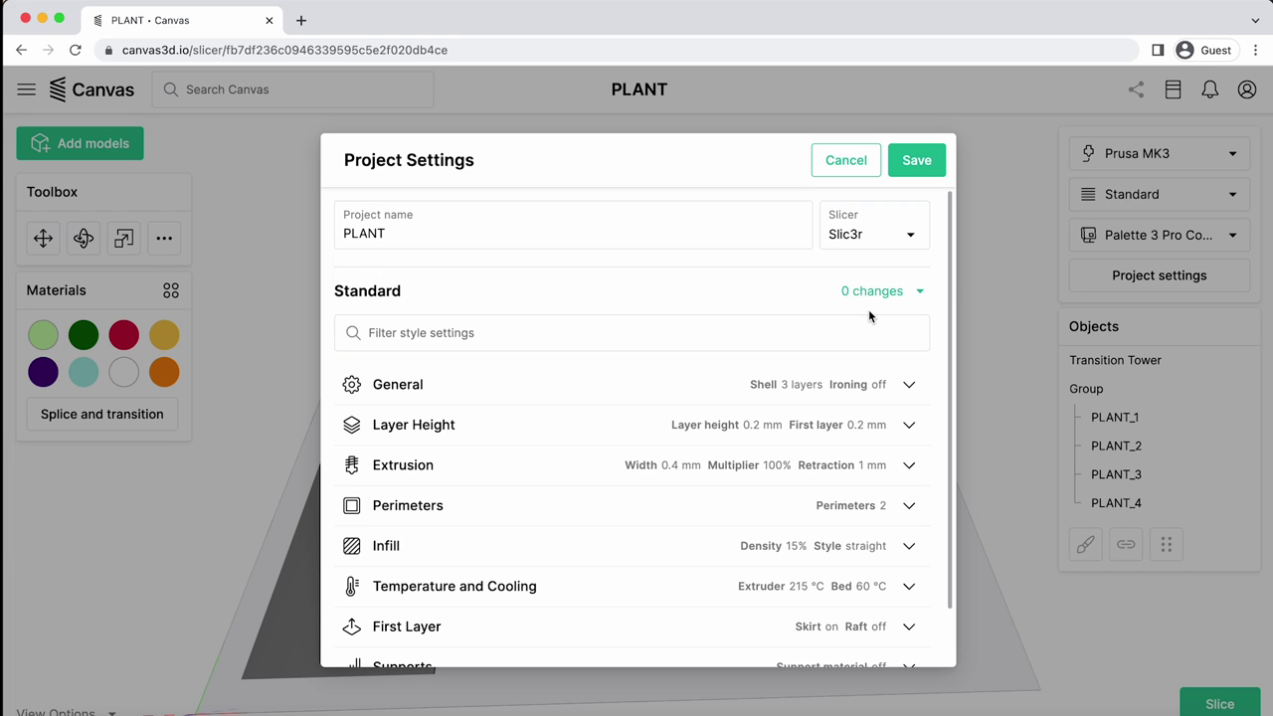
- Save the project settings and slice the painted plant cell, checking the toolpath preview down through its layers and back up
{"action": "left_click", "coordinate": [917, 165]}
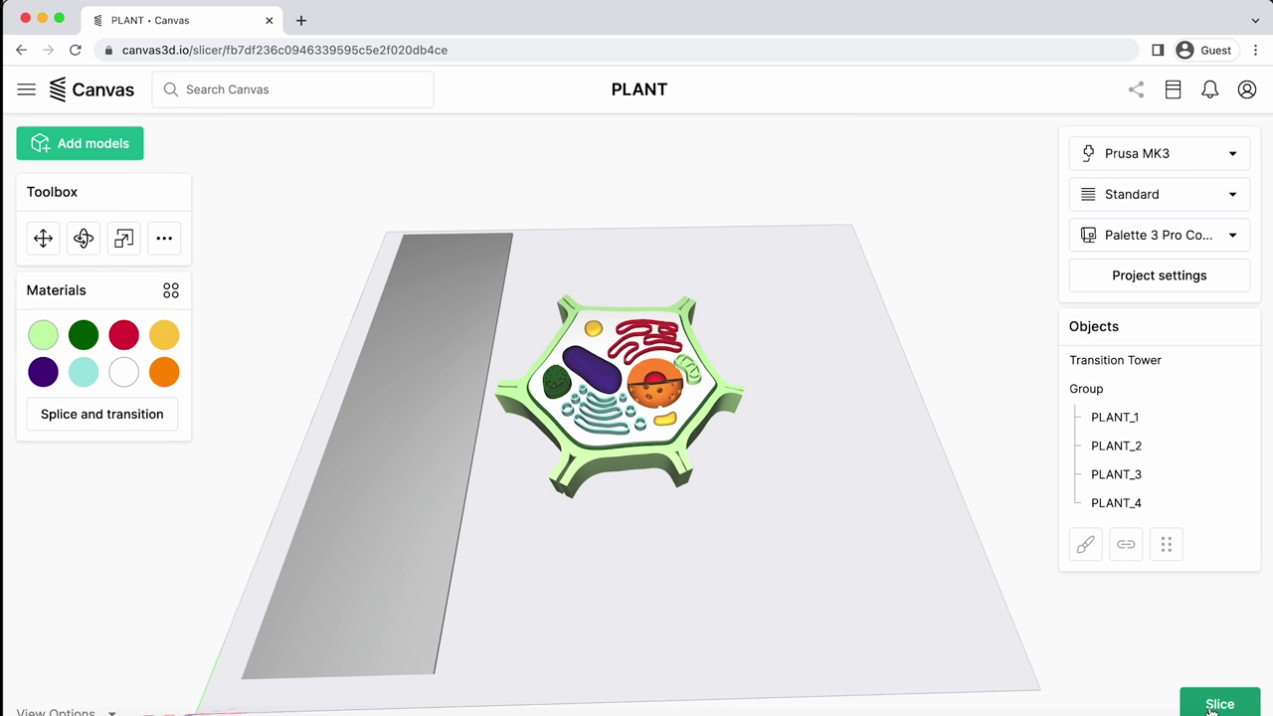
{"action": "left_click", "coordinate": [1216, 704]}
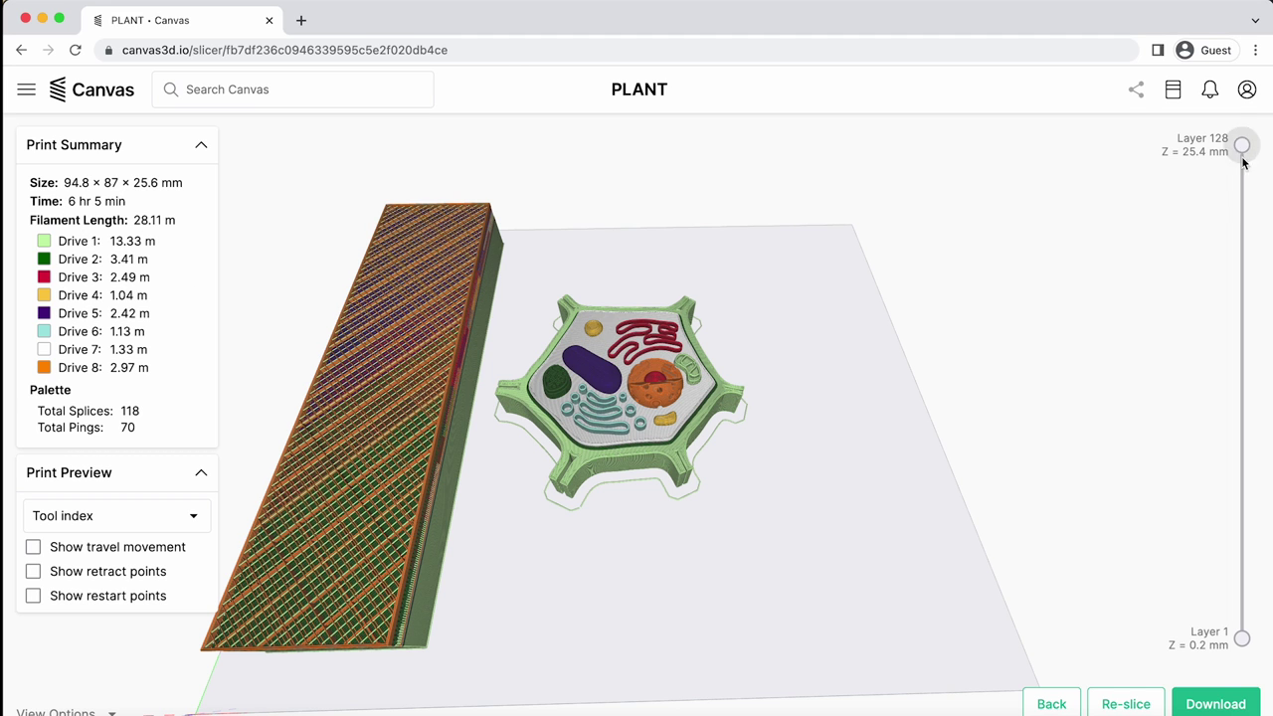
{"action": "left_click_drag", "start_coordinate": [1243, 145], "coordinate": [1186, 542]}
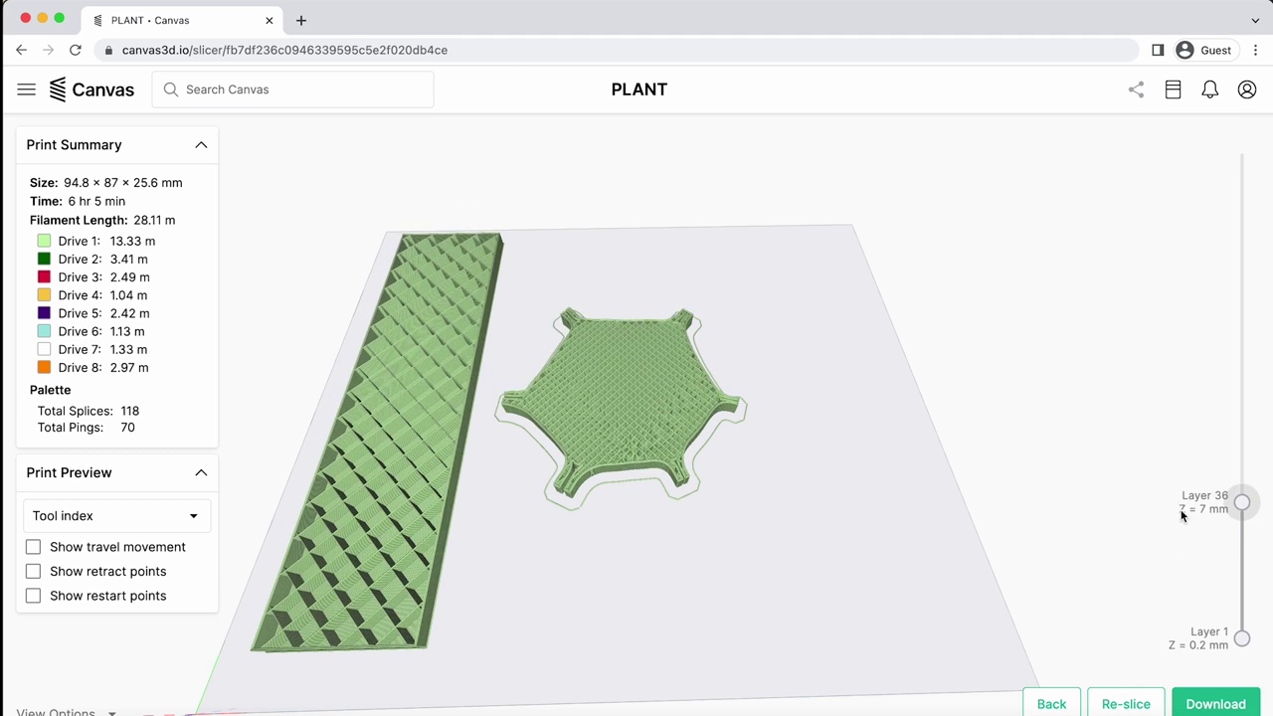
{"action": "left_click_drag", "start_coordinate": [1182, 514], "coordinate": [1182, 166]}
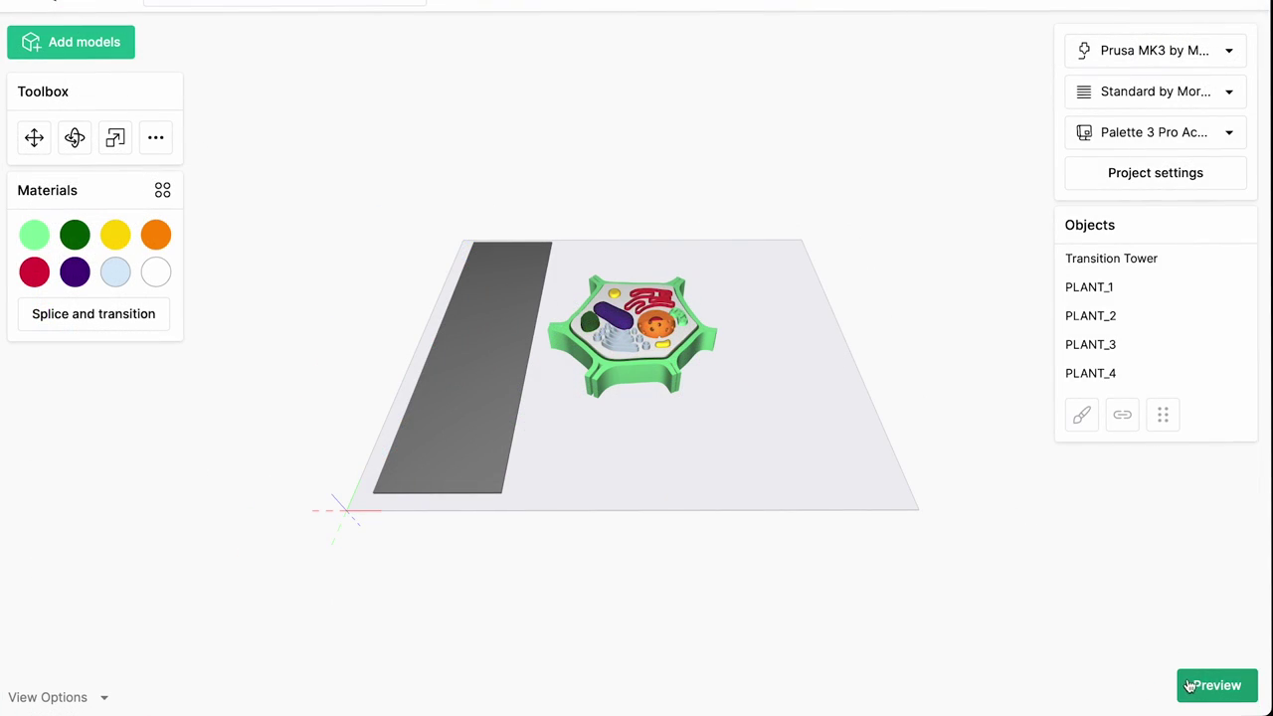
- Generate the print preview and send the sliced project to the DEM0-P3P Palette, continuing to the device's page
{"action": "left_click", "coordinate": [1217, 685]}
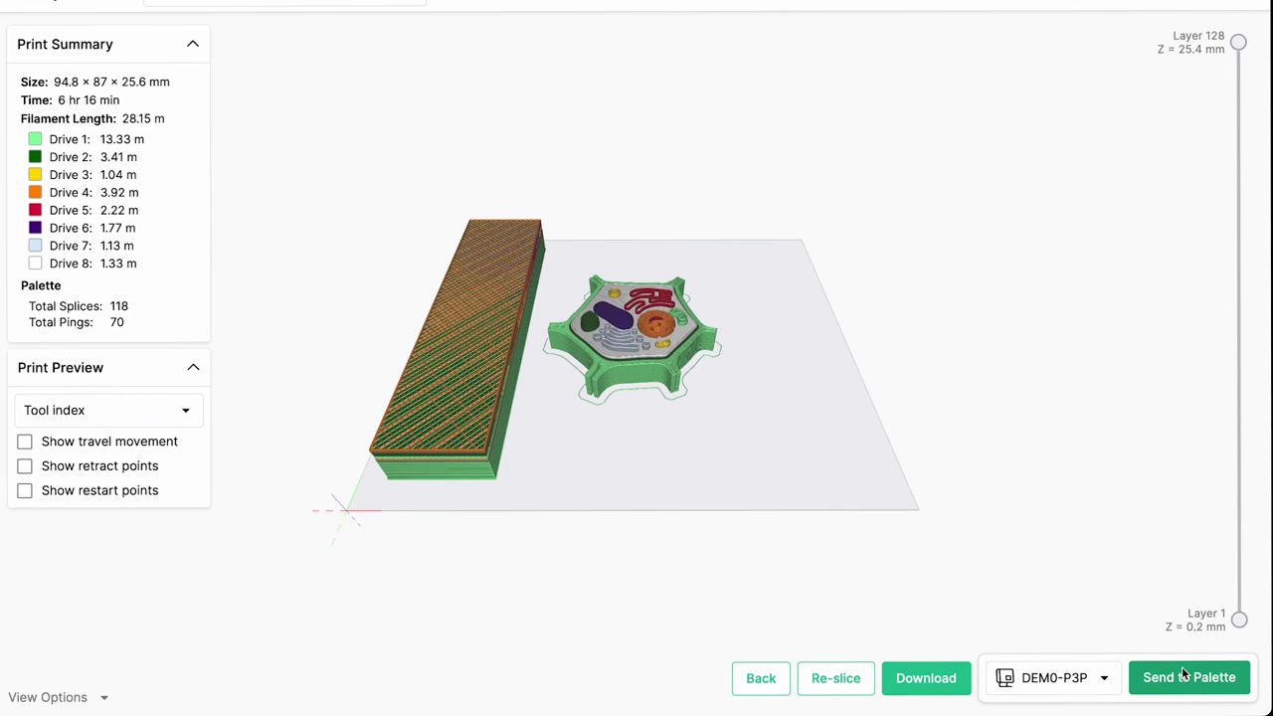
{"action": "left_click", "coordinate": [1184, 675]}
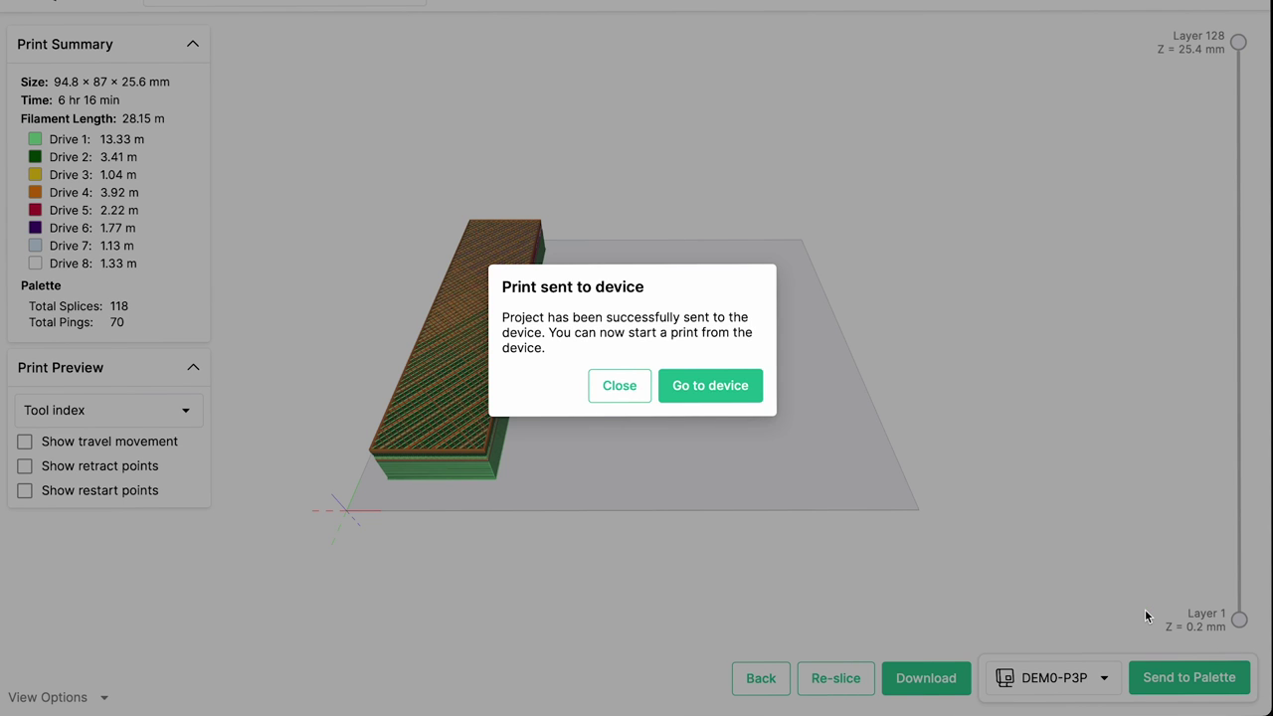
{"action": "left_click", "coordinate": [712, 398]}
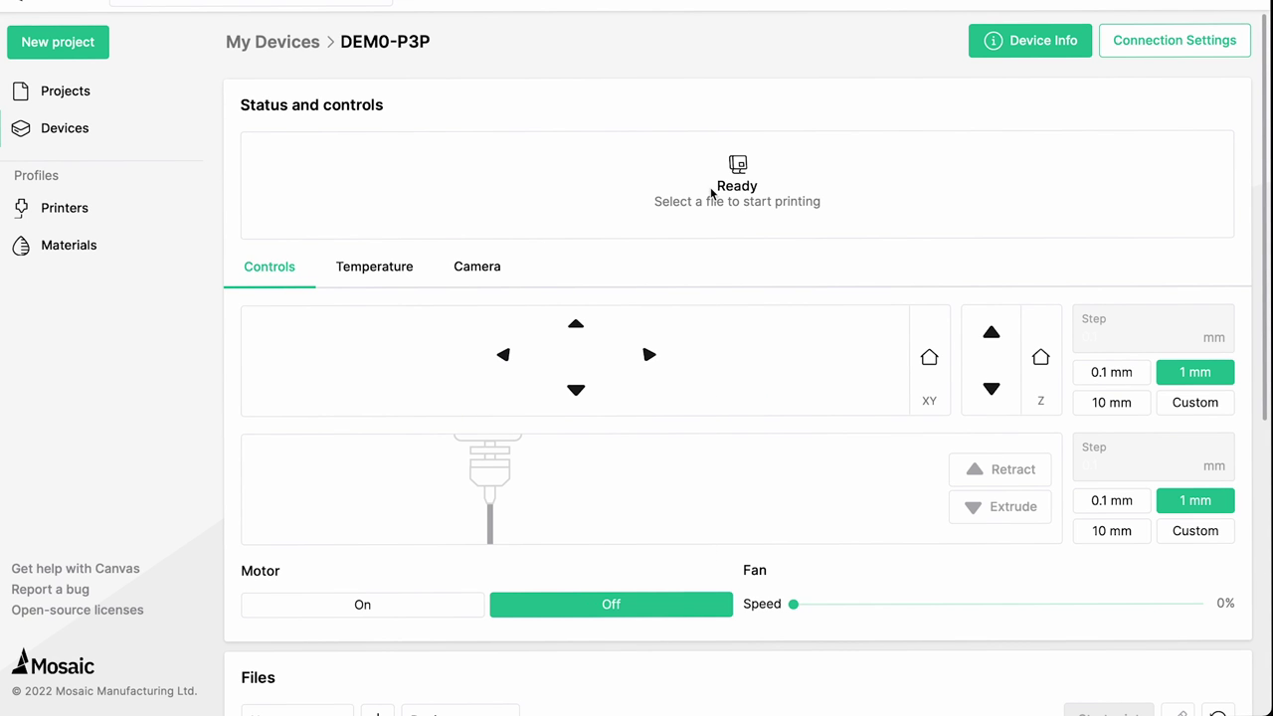
{"action": "left_click_drag", "start_coordinate": [712, 192], "coordinate": [782, 186]}
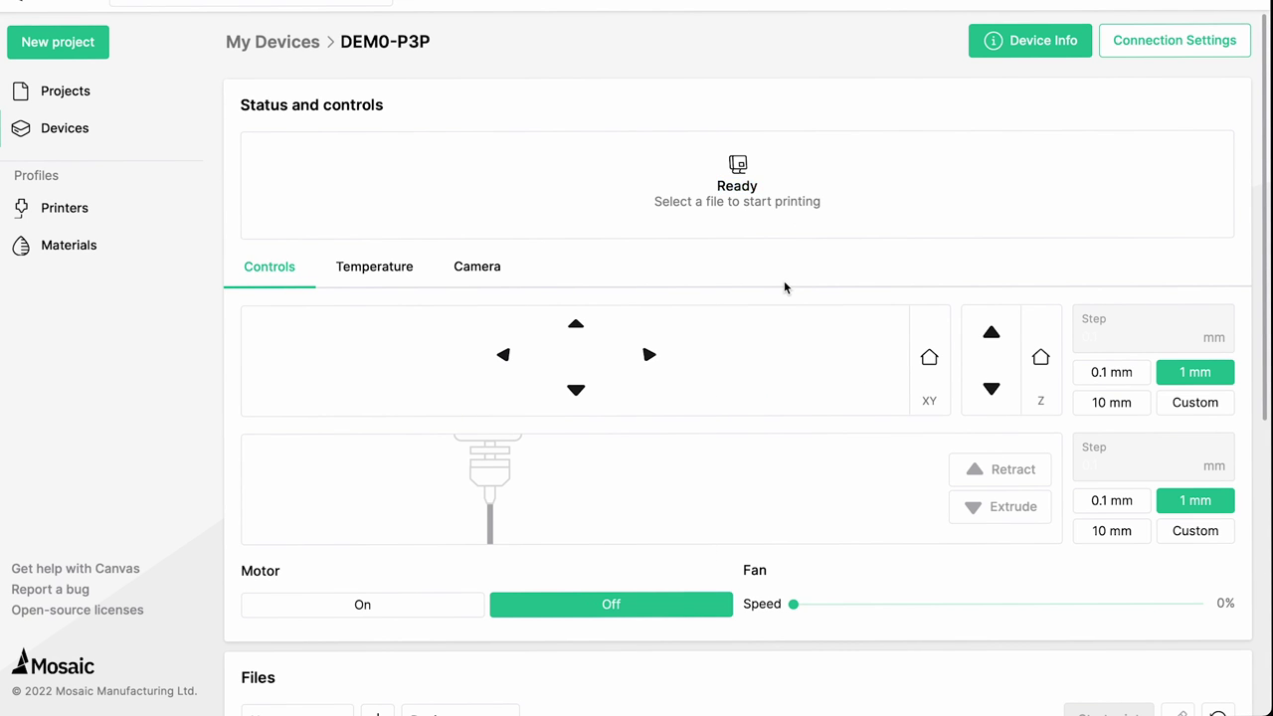